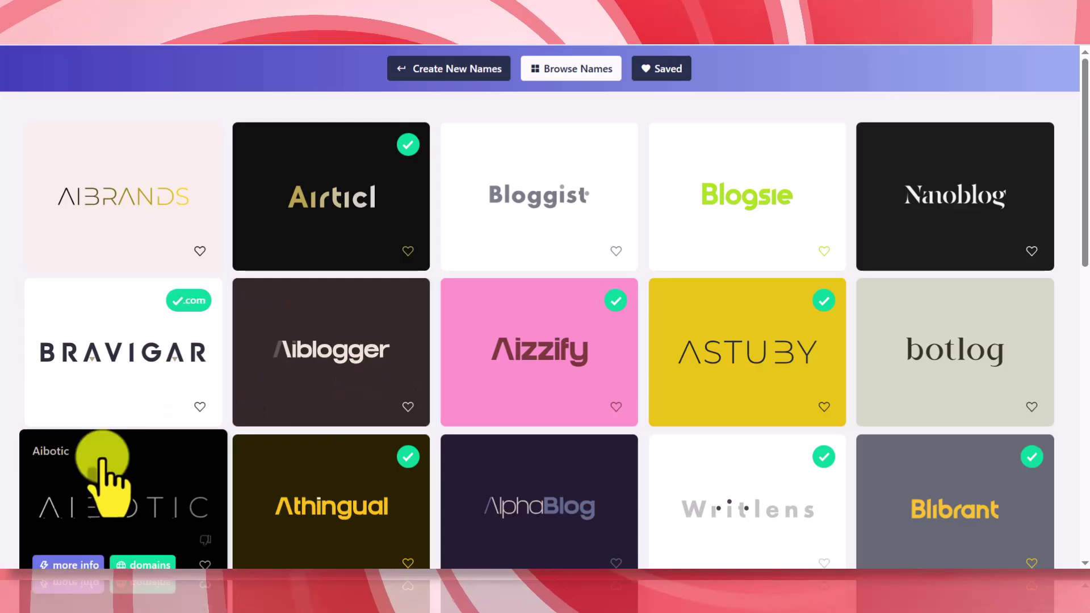
- Scroll through the Namelix name suggestions before moving to the Hostinger Black Friday page
{"action": "scroll", "coordinate": [117, 434], "scroll_direction": "down", "scroll_amount": 4}
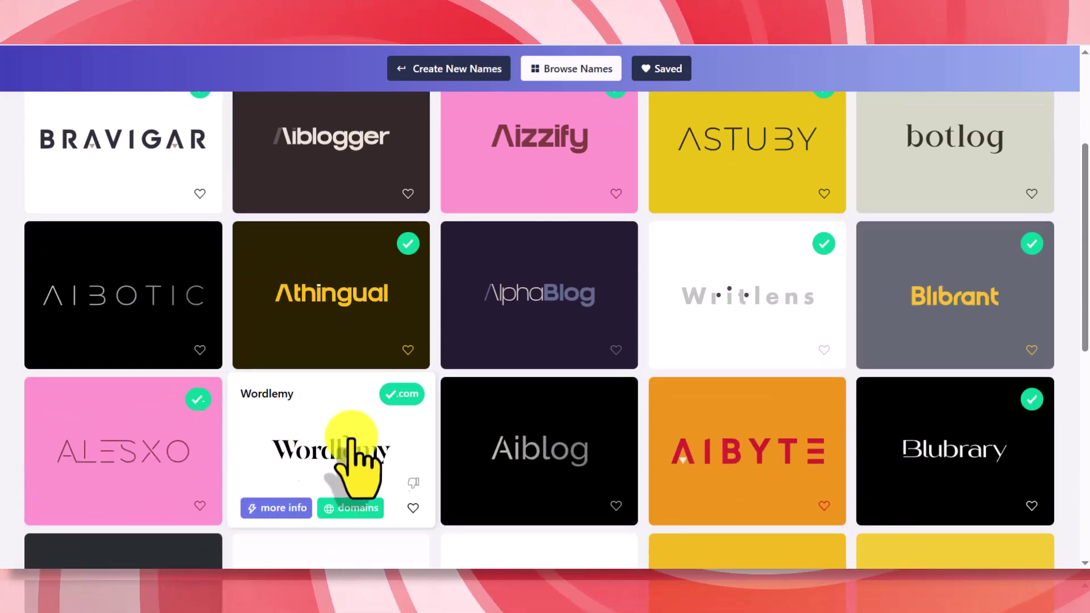
{"action": "scroll", "coordinate": [954, 446], "scroll_direction": "up", "scroll_amount": 4}
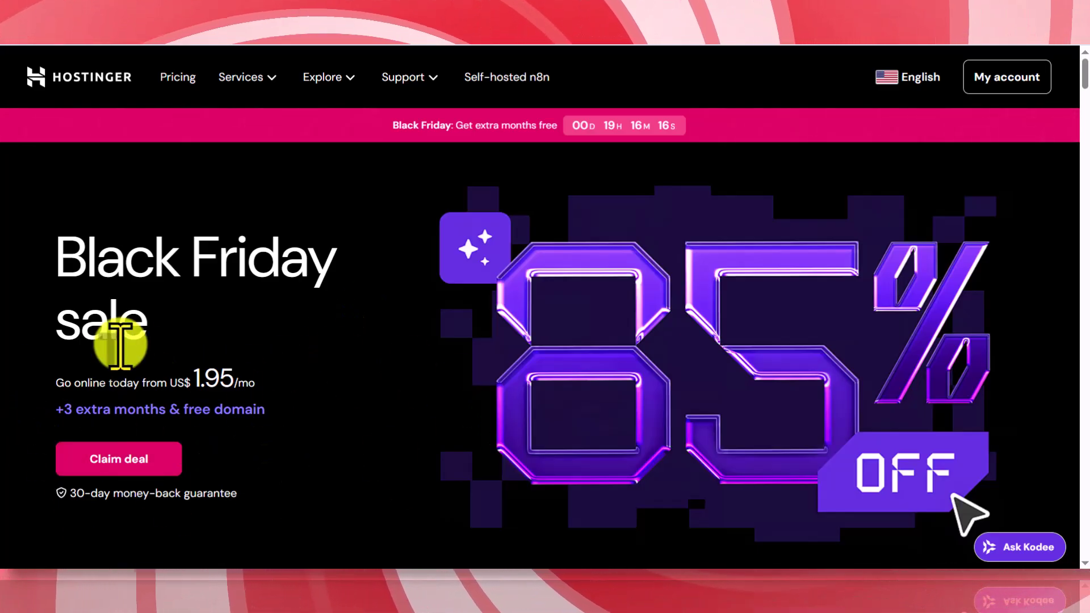
- Add Premium Web Hosting from the Black Friday deal to the cart at US$ 1.95/month
{"action": "left_click", "coordinate": [99, 448]}
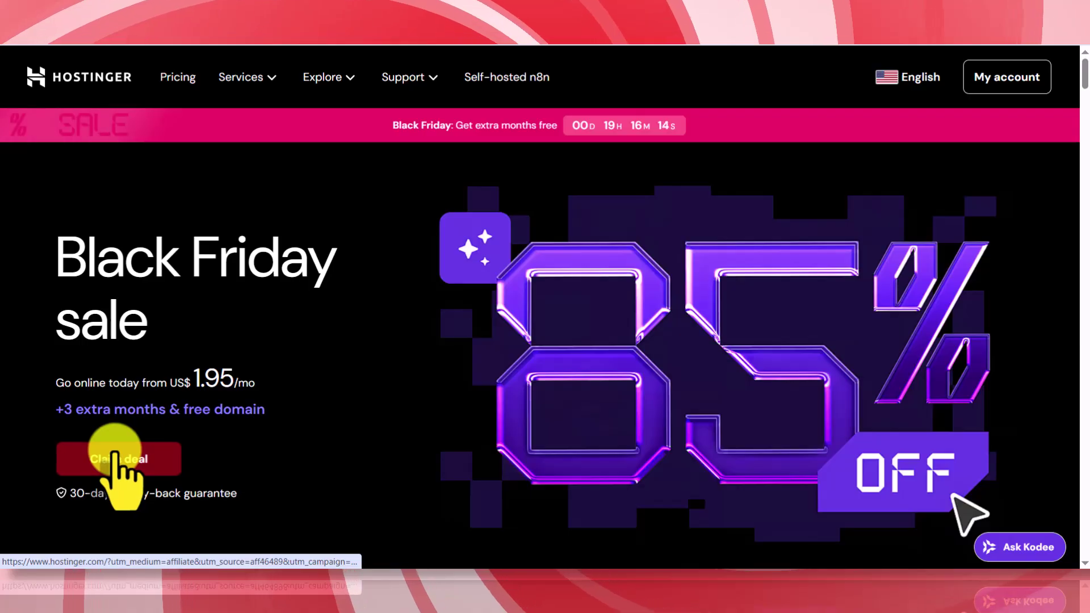
{"action": "left_click", "coordinate": [114, 452]}
{"action": "scroll", "coordinate": [130, 394], "scroll_direction": "down", "scroll_amount": 5}
{"action": "scroll", "coordinate": [134, 390], "scroll_direction": "up", "scroll_amount": 2}
{"action": "scroll", "coordinate": [166, 251], "scroll_direction": "up", "scroll_amount": 1}
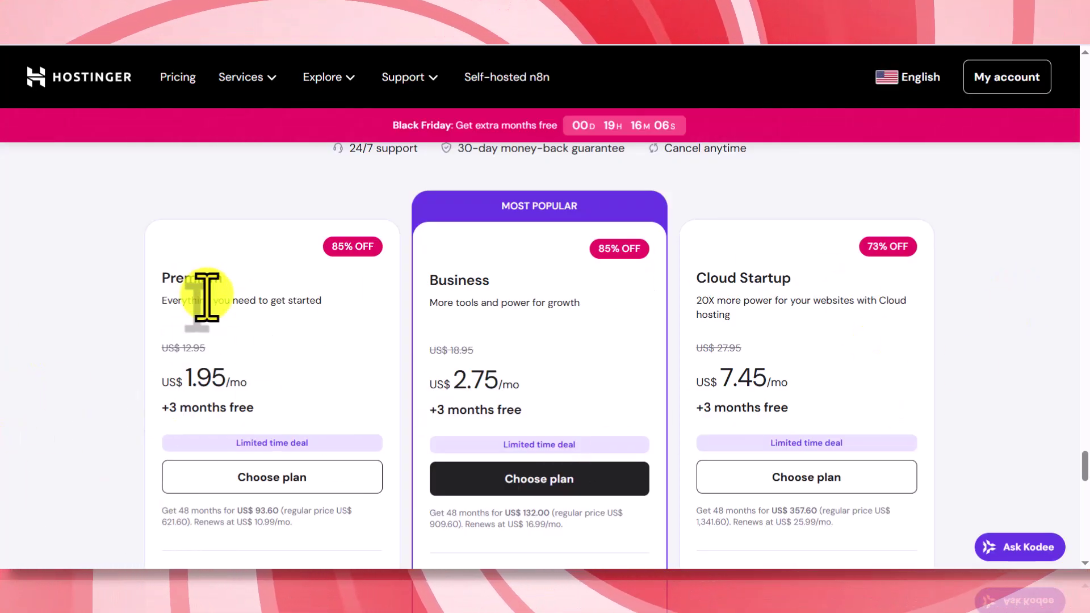
{"action": "left_click", "coordinate": [250, 478]}
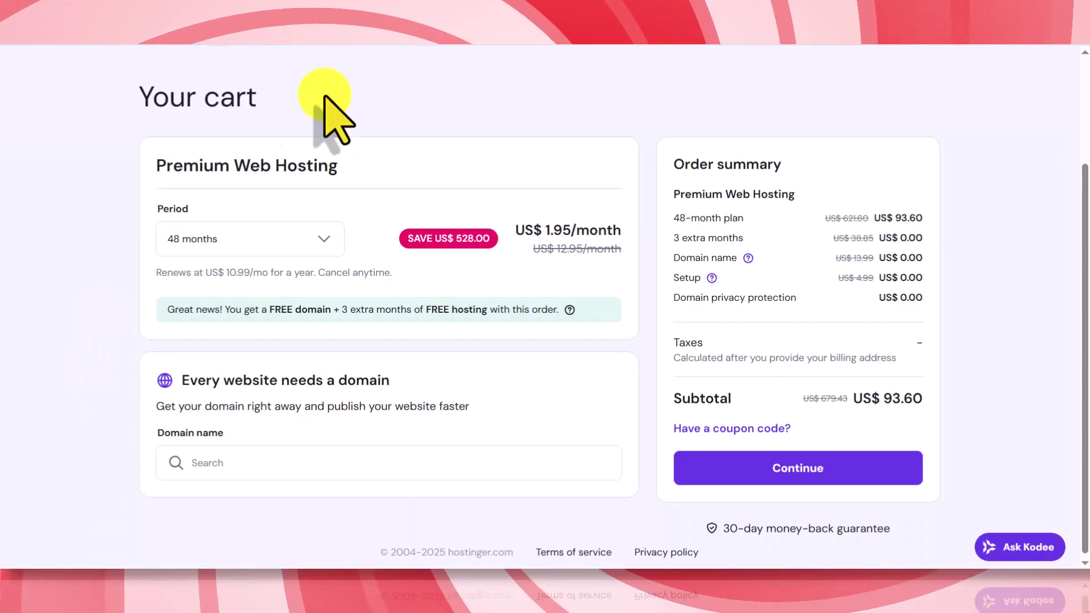
- Change the Premium hosting period to 12 months, giving a US$ 35.40 subtotal
{"action": "left_click", "coordinate": [226, 243]}
{"action": "left_click", "coordinate": [214, 318]}
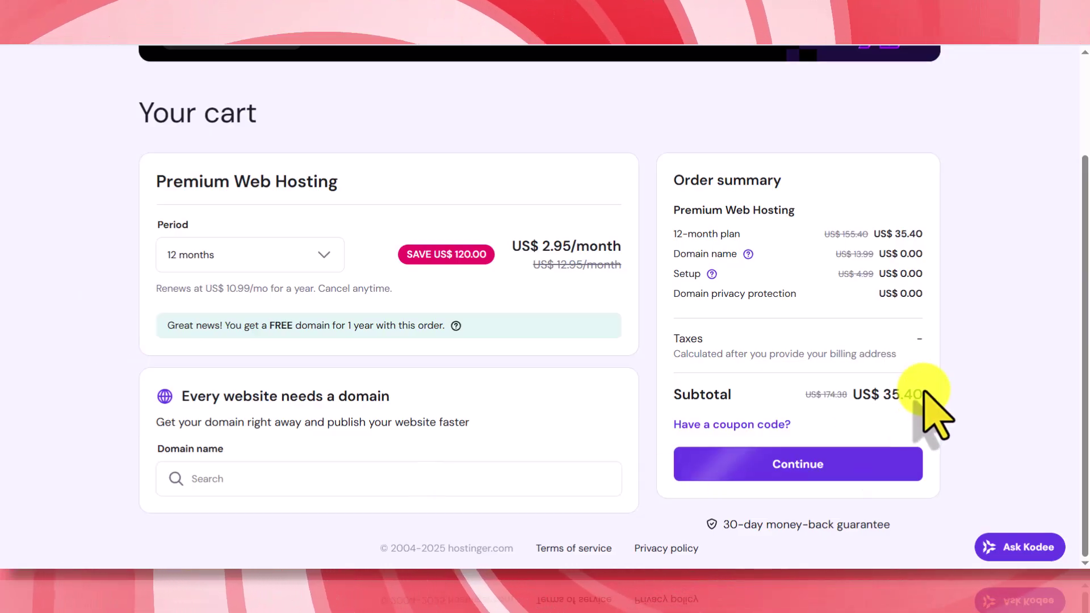
{"action": "left_click_drag", "start_coordinate": [924, 391], "coordinate": [895, 395]}
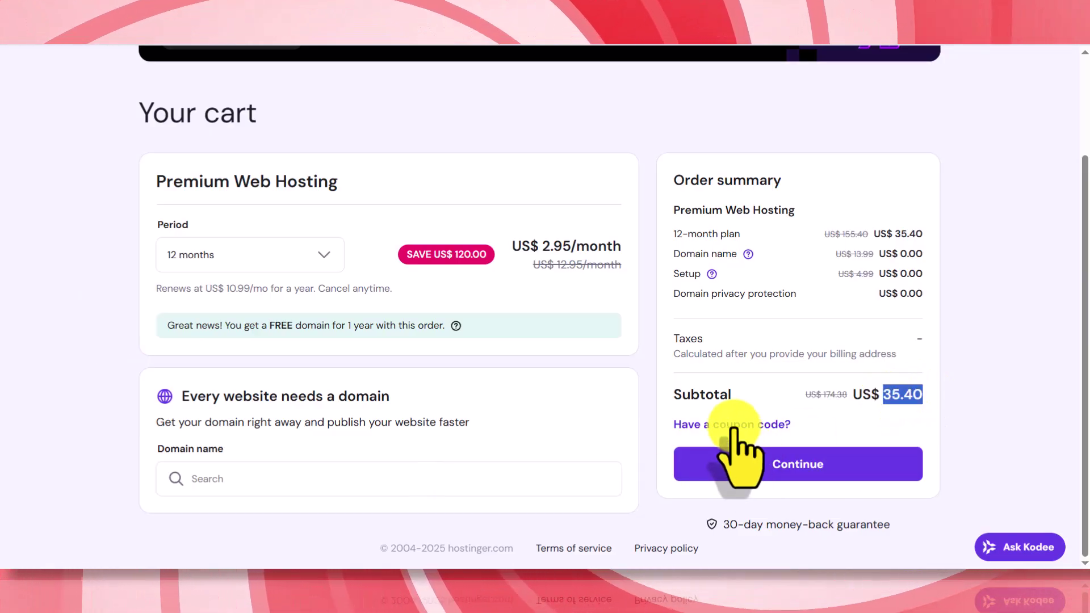
- Enter and apply a coupon code to the hosting order
{"action": "left_click", "coordinate": [732, 424]}
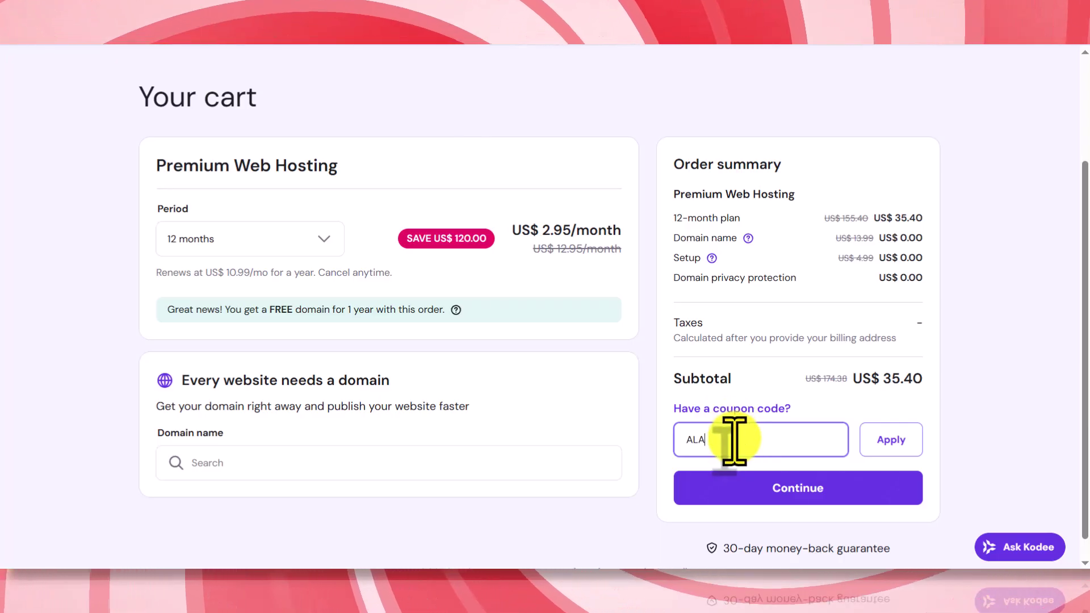
{"action": "type", "text": "ALARBE7"}
{"action": "left_click", "coordinate": [880, 445]}
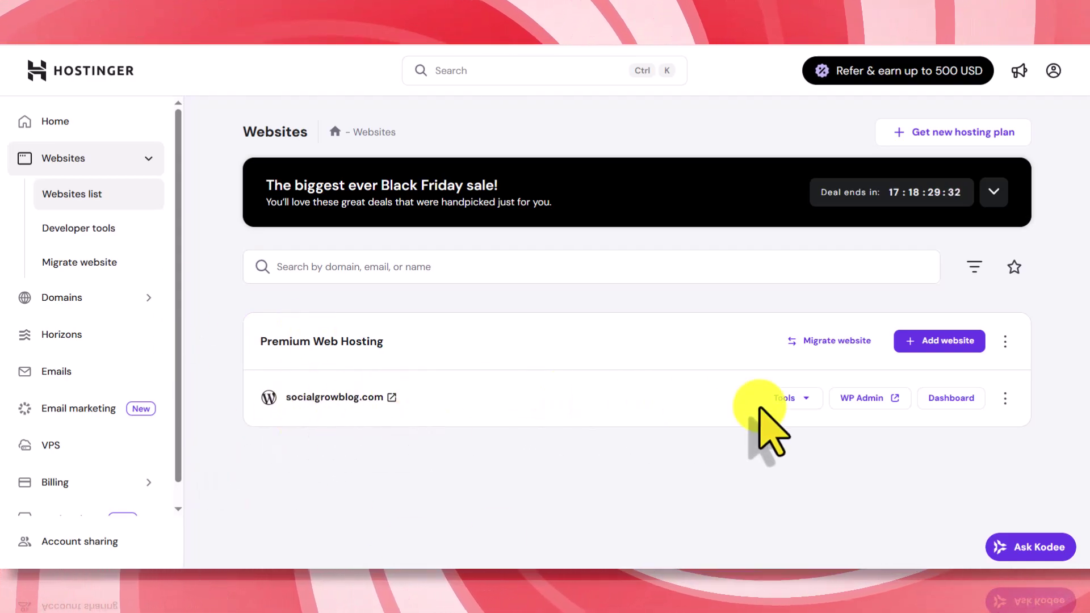
- Preview the live socialgrowblog.com site, then open its WordPress admin from Hostinger
{"action": "left_click", "coordinate": [316, 398]}
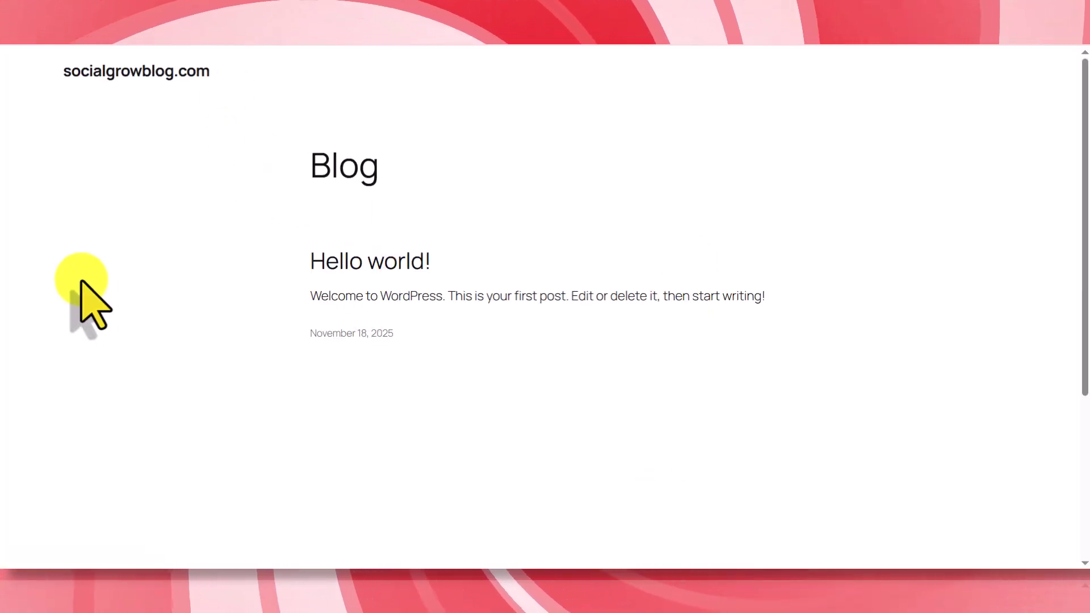
{"action": "left_click", "coordinate": [95, 46]}
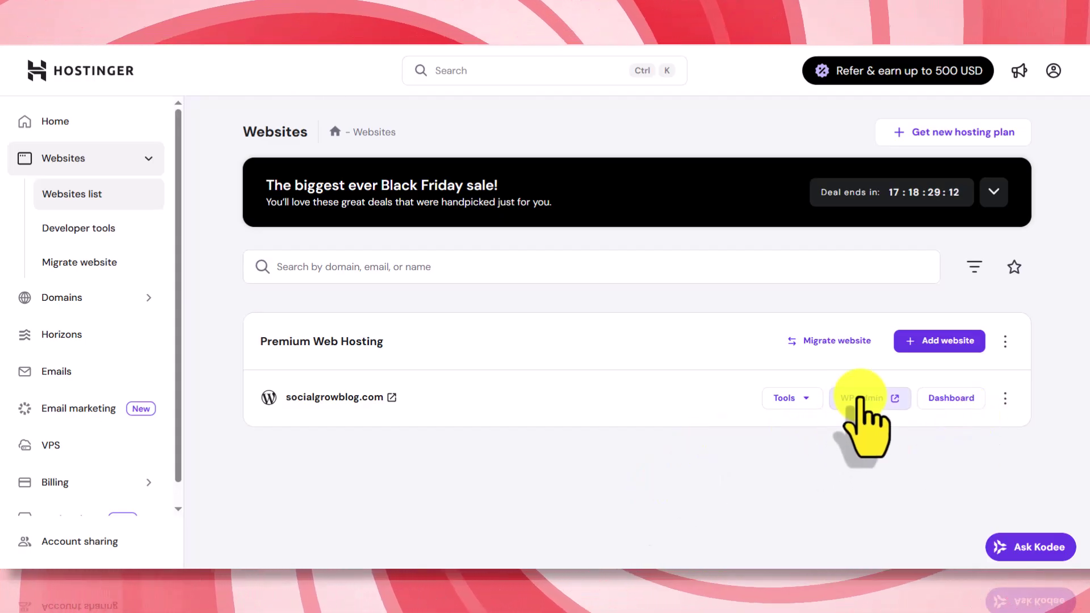
{"action": "left_click", "coordinate": [858, 397]}
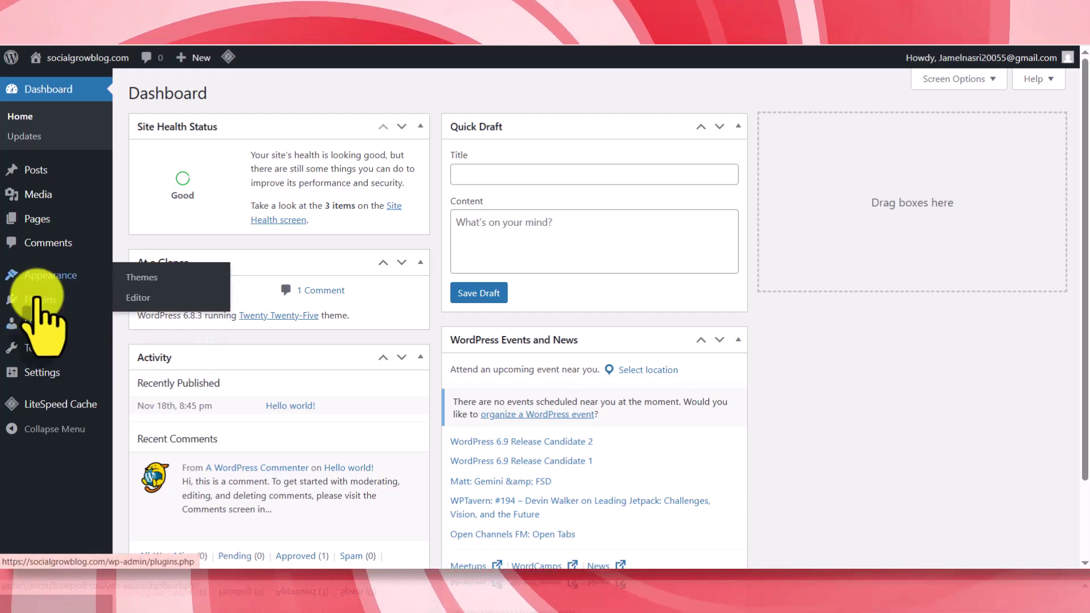
- Install and activate the NewseBlog theme from the 'blog' theme search results
{"action": "mouse_move", "coordinate": [57, 281]}
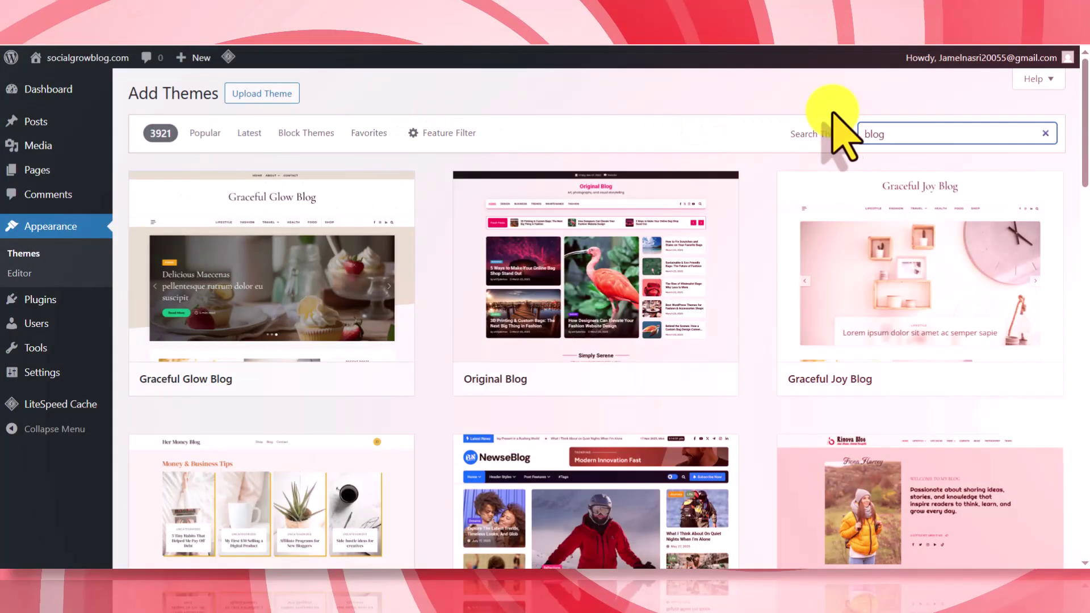
{"action": "scroll", "coordinate": [769, 256], "scroll_direction": "down", "scroll_amount": 4}
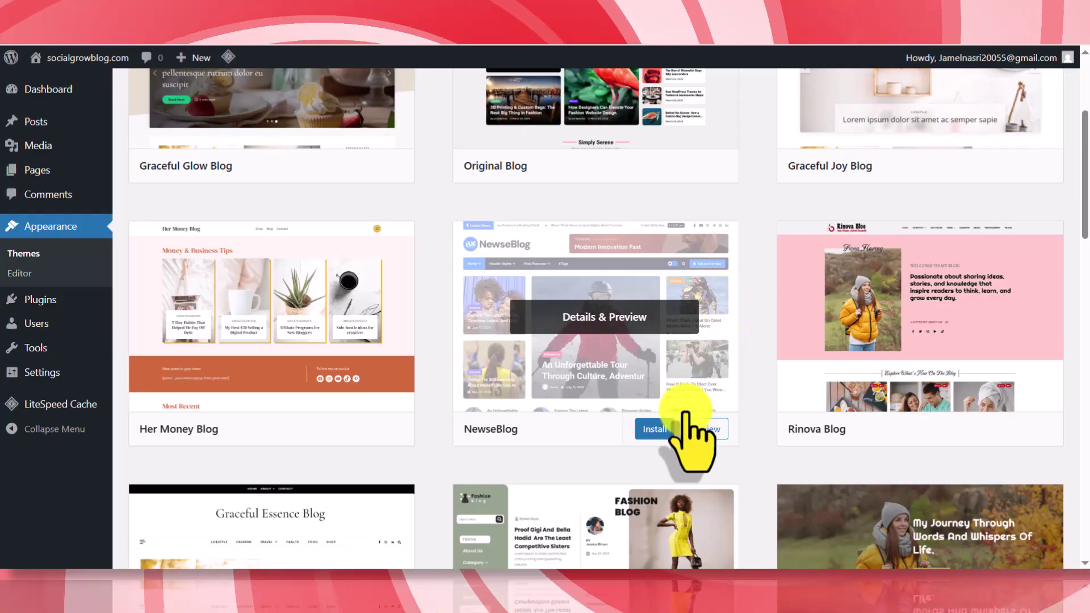
{"action": "scroll", "coordinate": [704, 409], "scroll_direction": "up", "scroll_amount": 1}
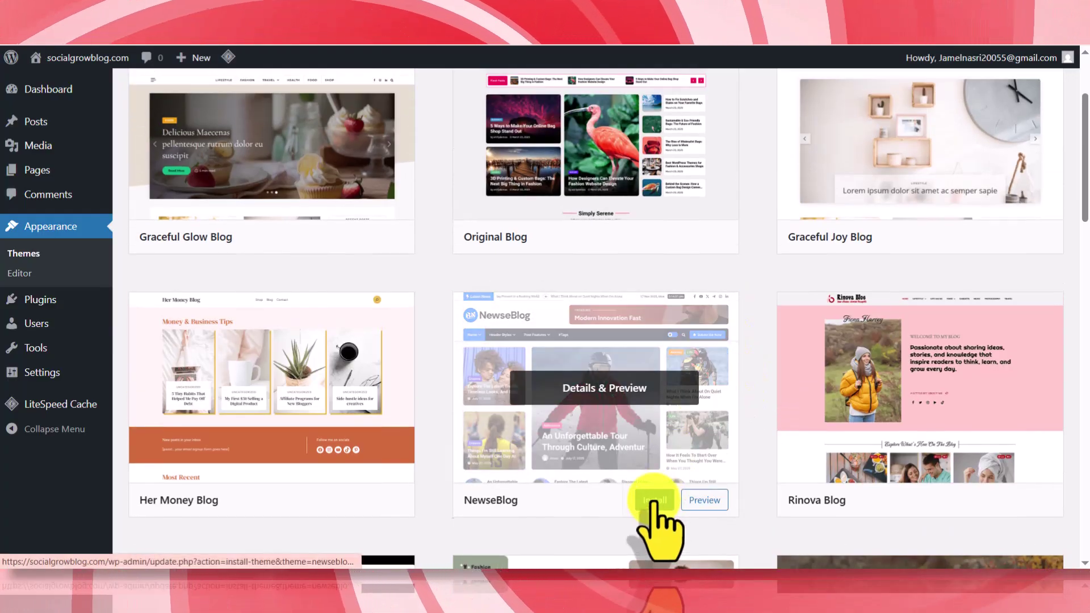
{"action": "left_click", "coordinate": [656, 500]}
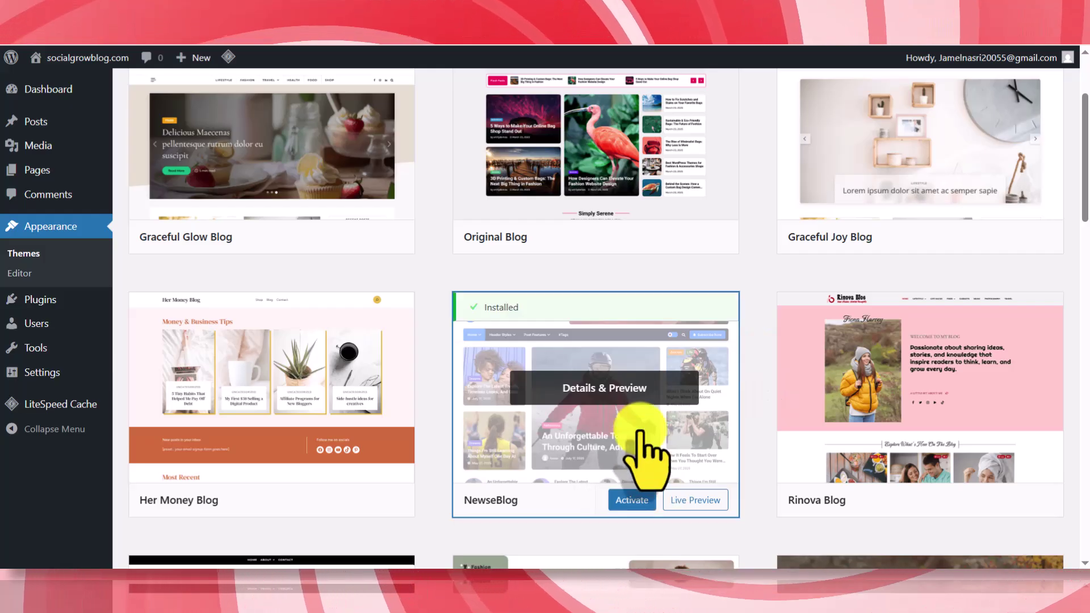
{"action": "left_click", "coordinate": [630, 500]}
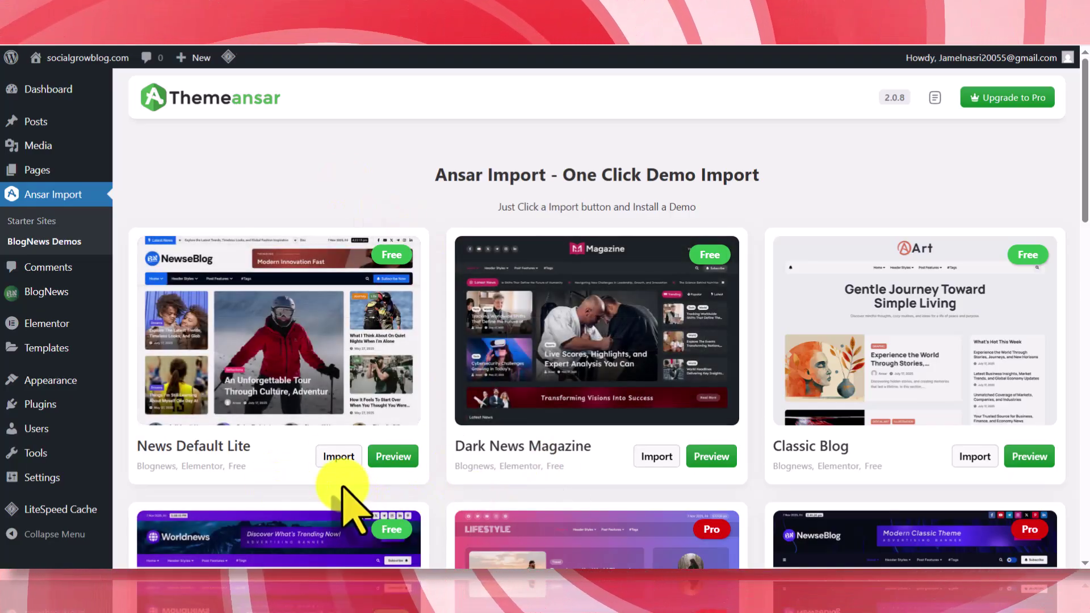
- Import the News Default Lite demo and browse the resulting NewseBlog front page
{"action": "left_click", "coordinate": [331, 458]}
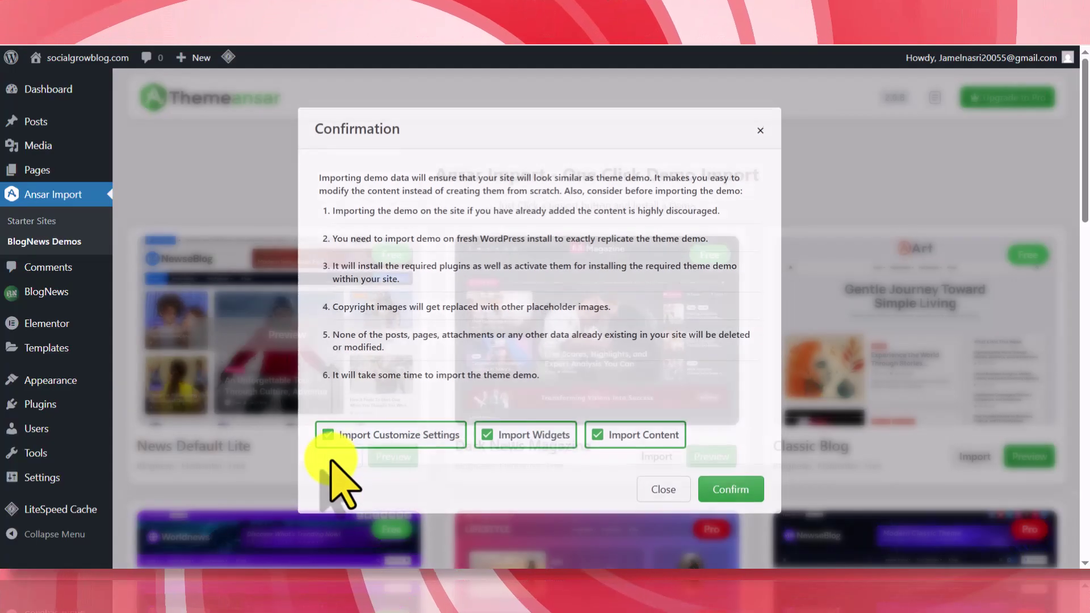
{"action": "left_click", "coordinate": [731, 487]}
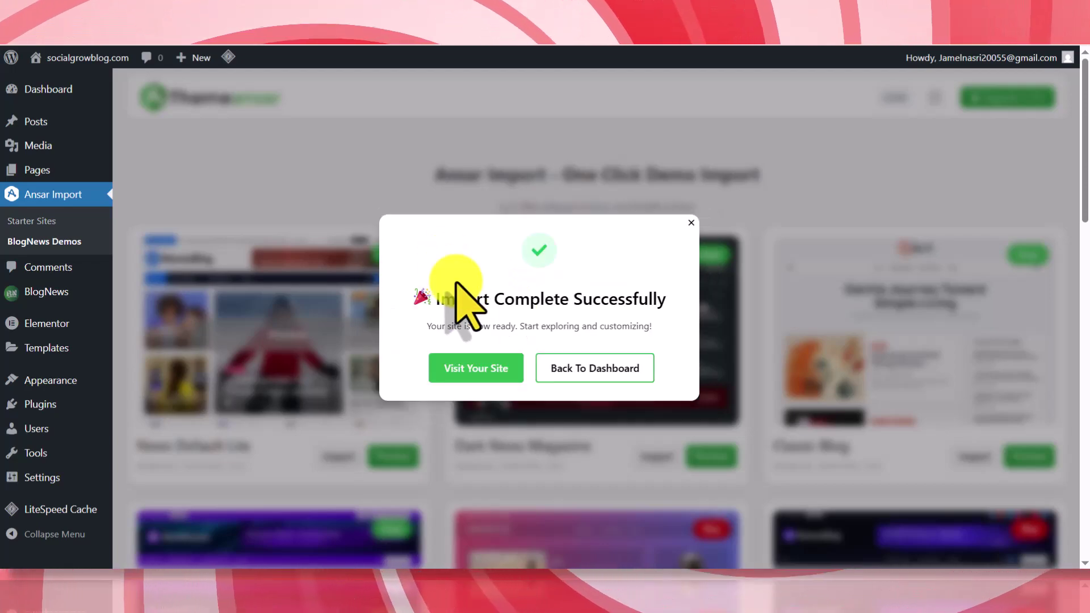
{"action": "left_click", "coordinate": [460, 368]}
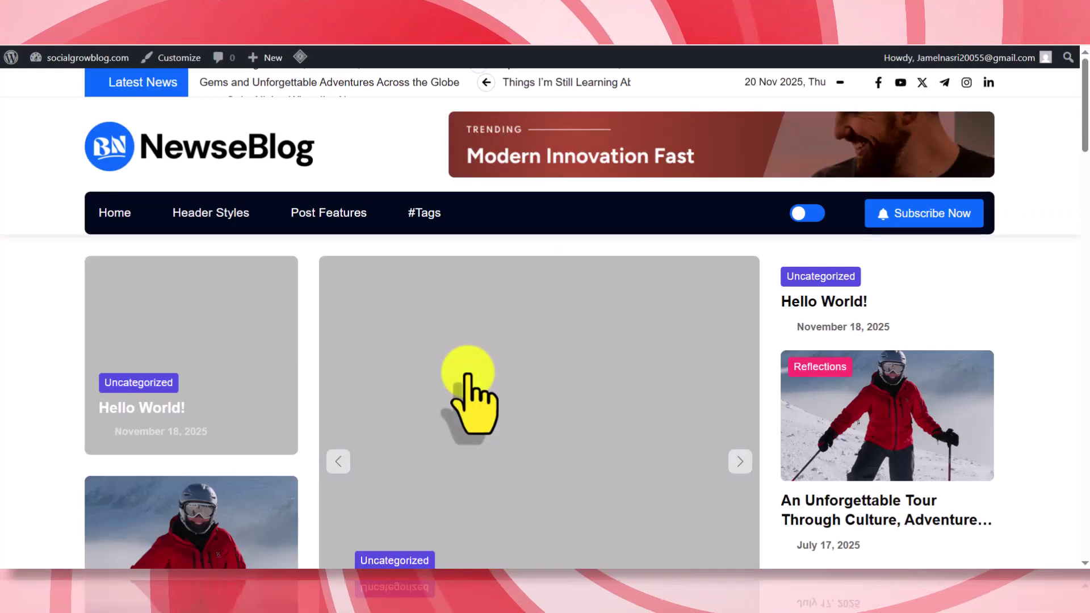
{"action": "scroll", "coordinate": [20, 176], "scroll_direction": "down", "scroll_amount": 15}
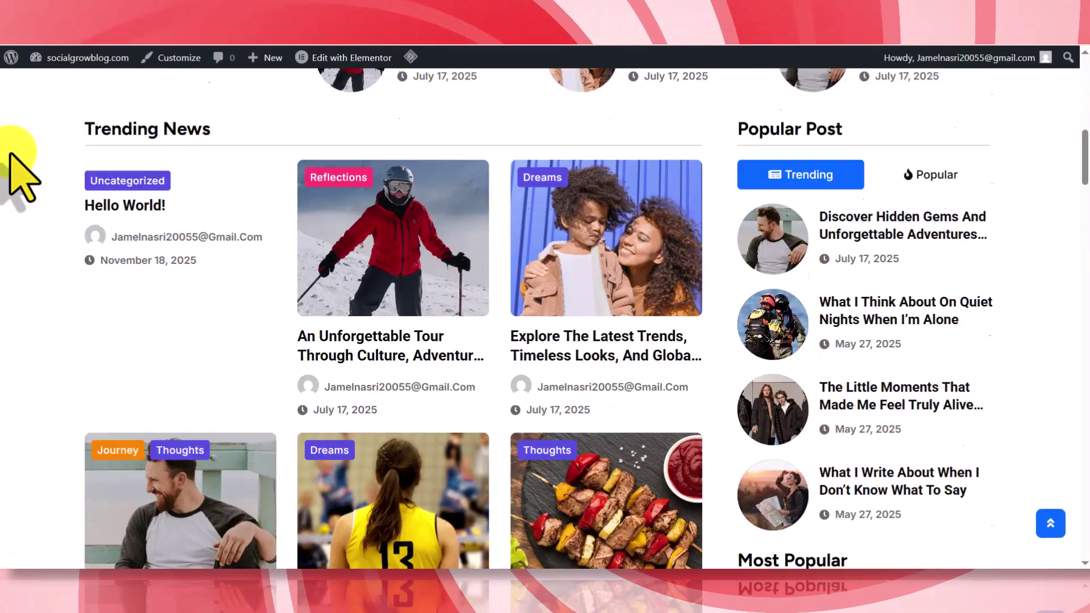
{"action": "scroll", "coordinate": [10, 154], "scroll_direction": "up", "scroll_amount": 15}
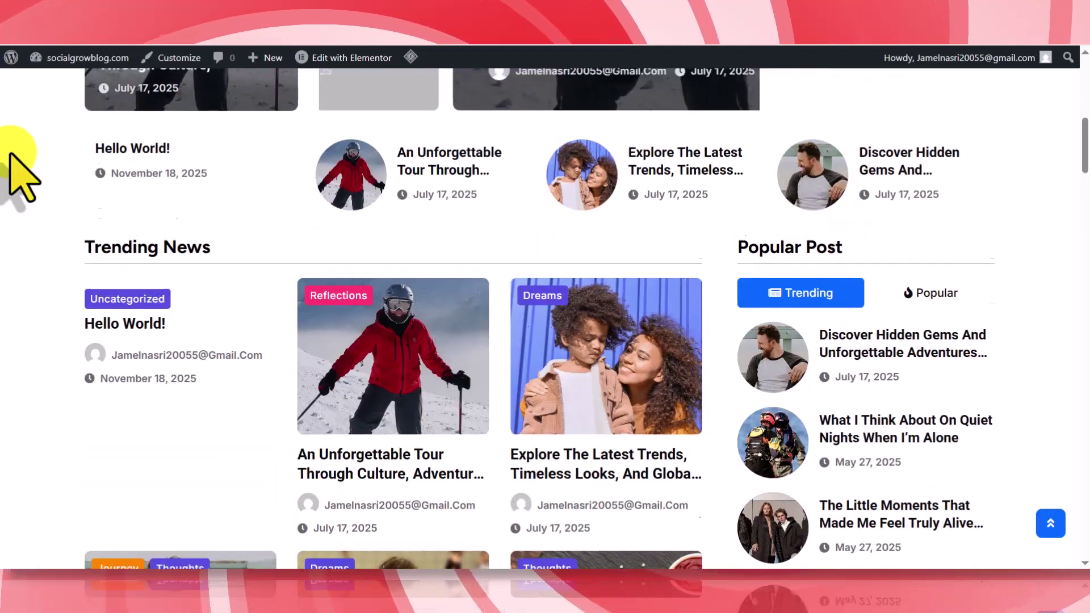
{"action": "scroll", "coordinate": [11, 154], "scroll_direction": "down", "scroll_amount": 5}
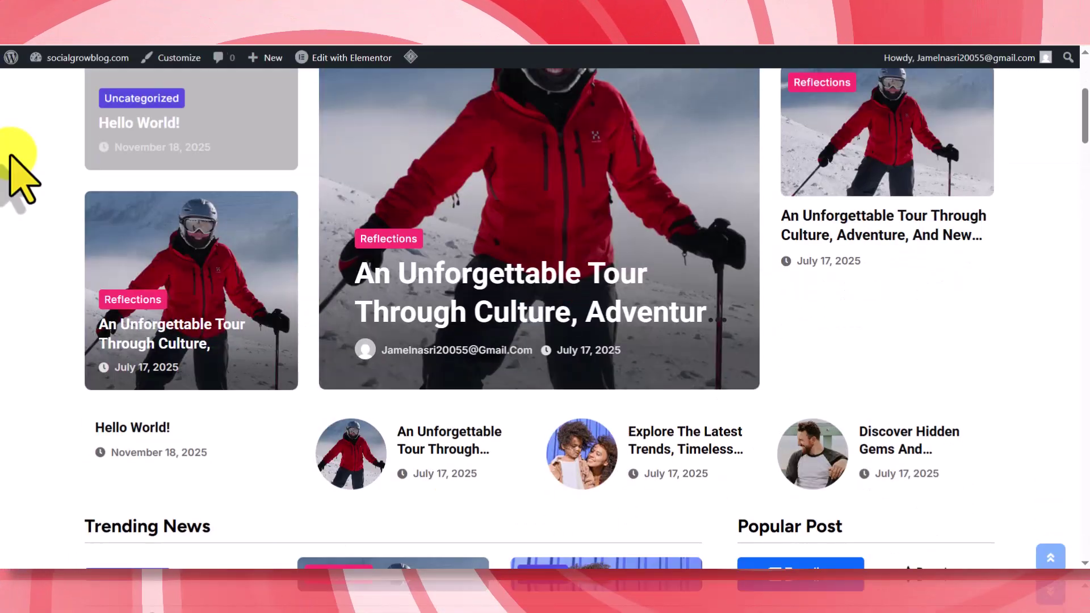
{"action": "scroll", "coordinate": [10, 155], "scroll_direction": "up", "scroll_amount": 5}
{"action": "scroll", "coordinate": [10, 154], "scroll_direction": "down", "scroll_amount": 5}
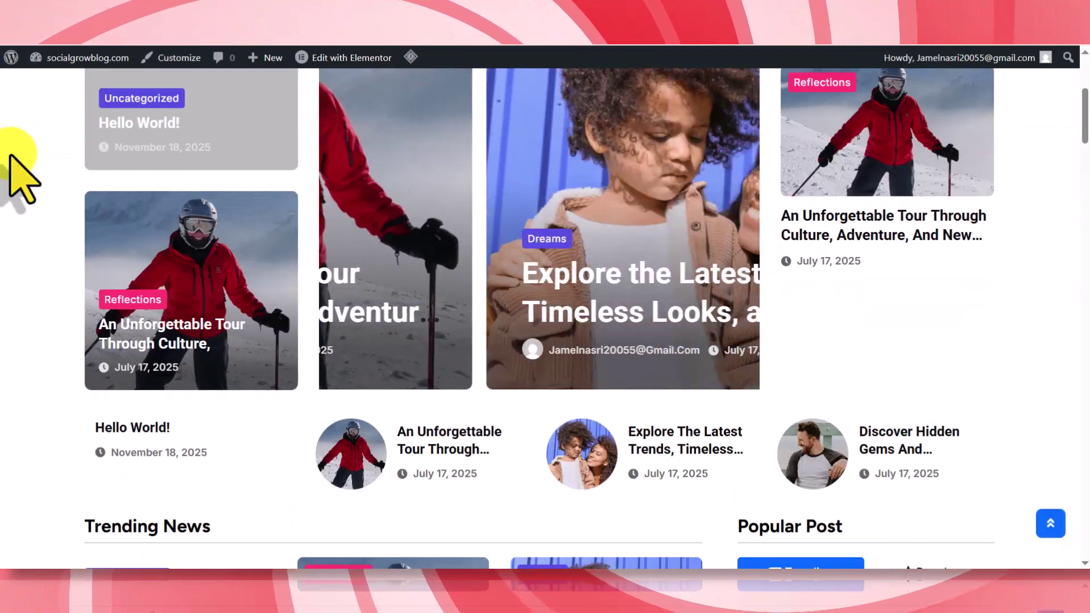
{"action": "scroll", "coordinate": [20, 176], "scroll_direction": "up", "scroll_amount": 5}
- Return to the admin and dismiss the import success message
{"action": "key", "text": "ctrl+w"}
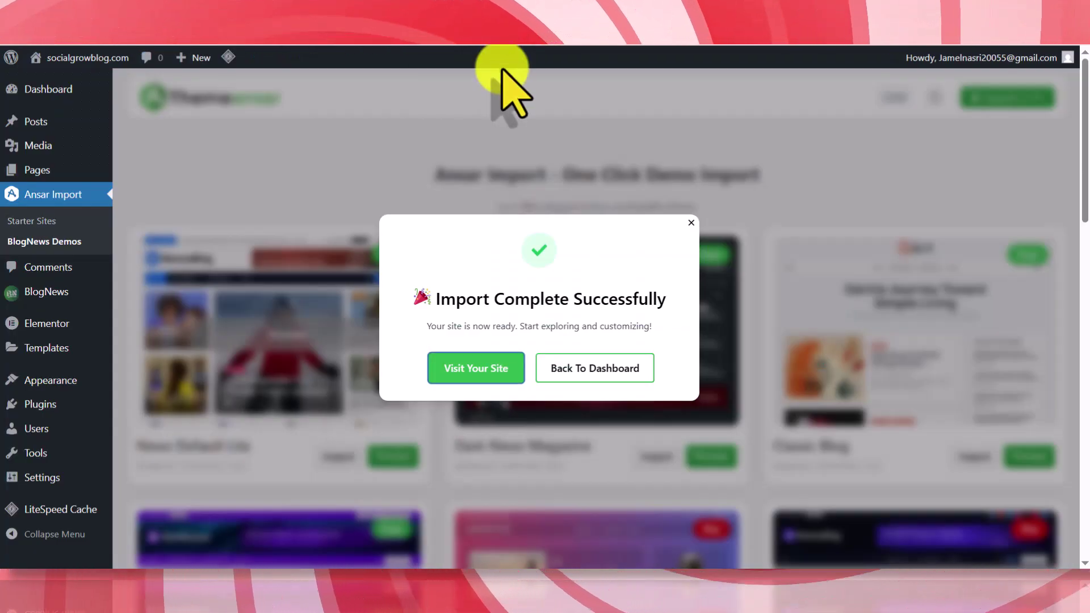
{"action": "left_click", "coordinate": [691, 223]}
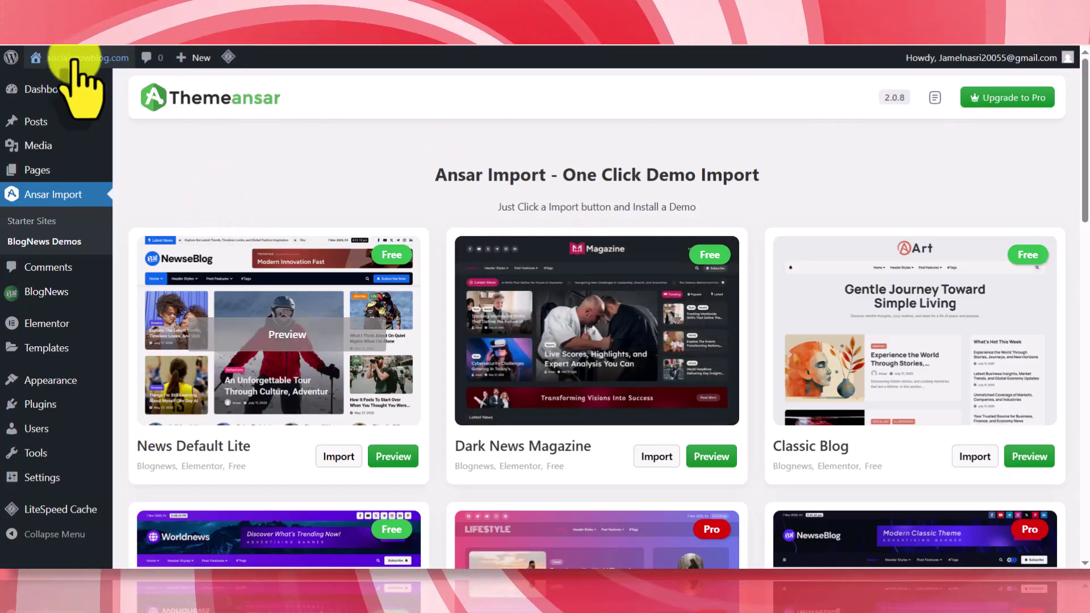
{"action": "right_click", "coordinate": [57, 82]}
- Open the site in the Customizer and review its Site Identity settings
{"action": "left_click", "coordinate": [110, 93]}
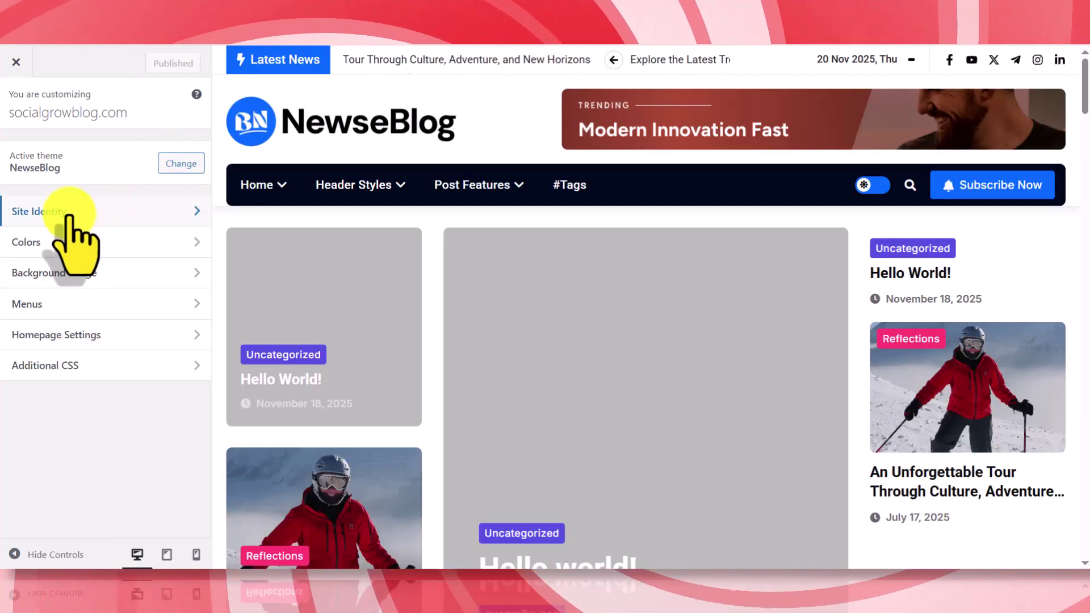
{"action": "left_click", "coordinate": [88, 213]}
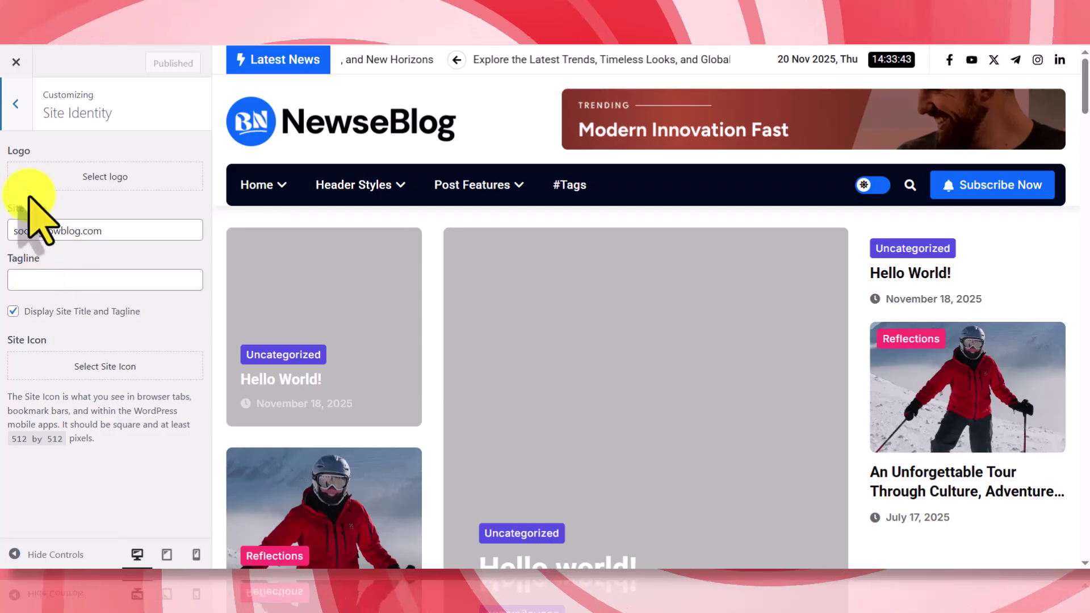
{"action": "left_click", "coordinate": [16, 104]}
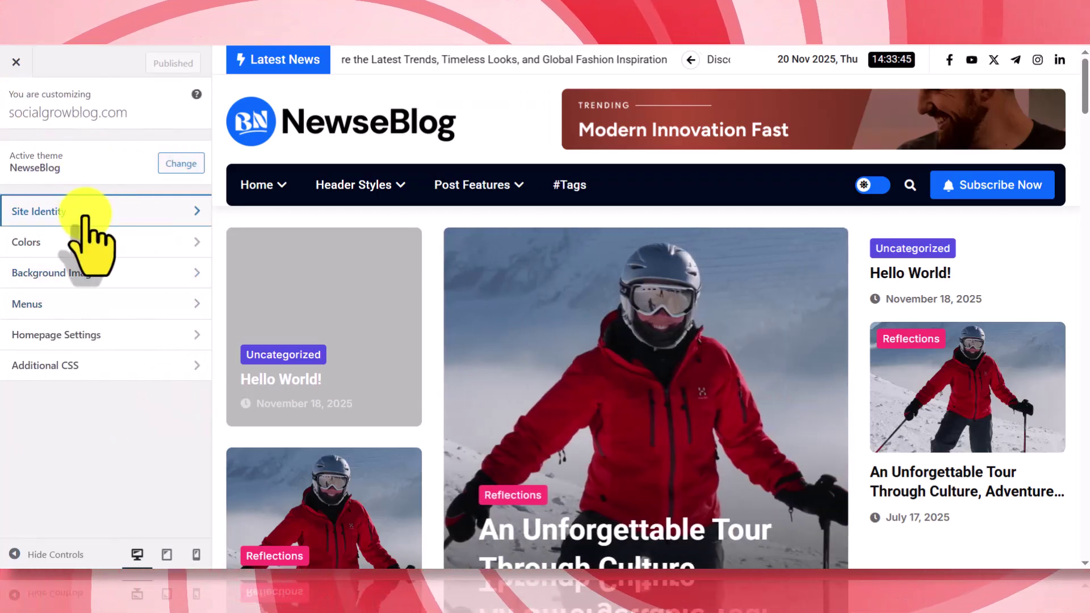
{"action": "left_click", "coordinate": [87, 215]}
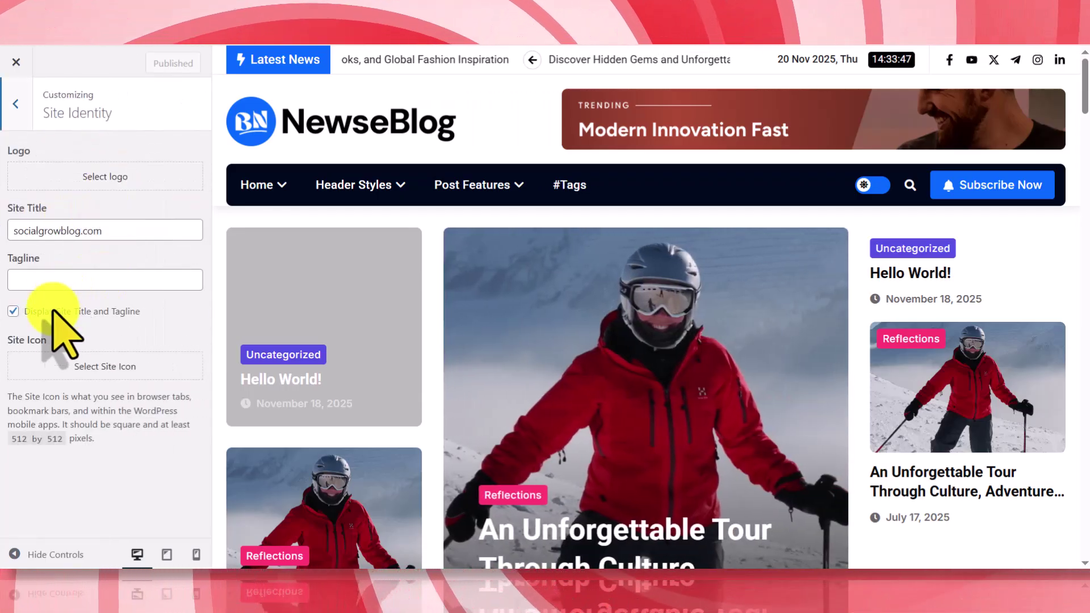
{"action": "left_click", "coordinate": [16, 103]}
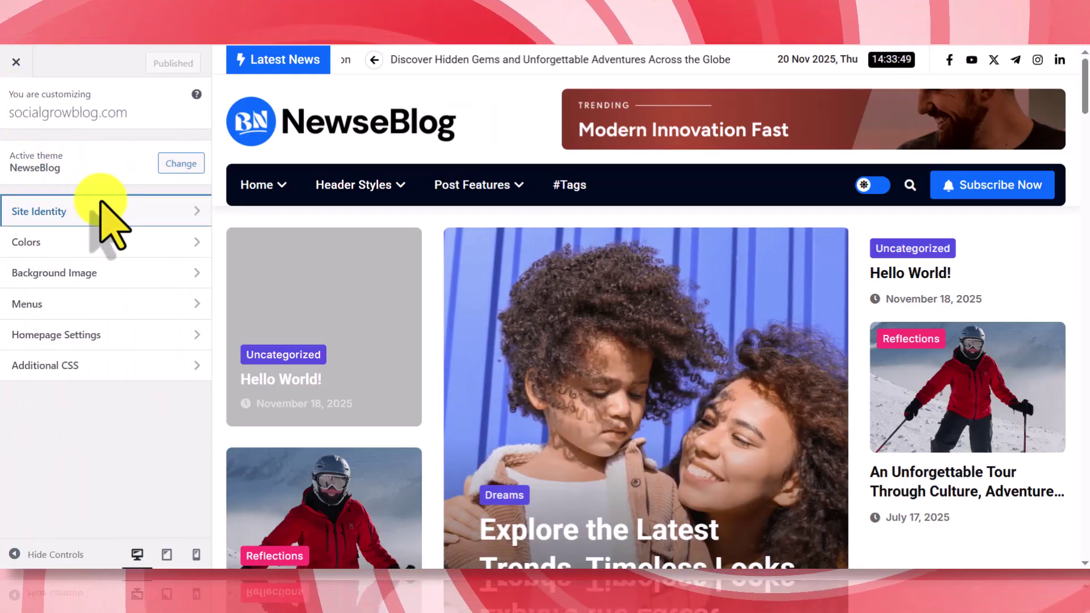
- Review the Primary menu's items, then close the Customizer
{"action": "left_click", "coordinate": [80, 302]}
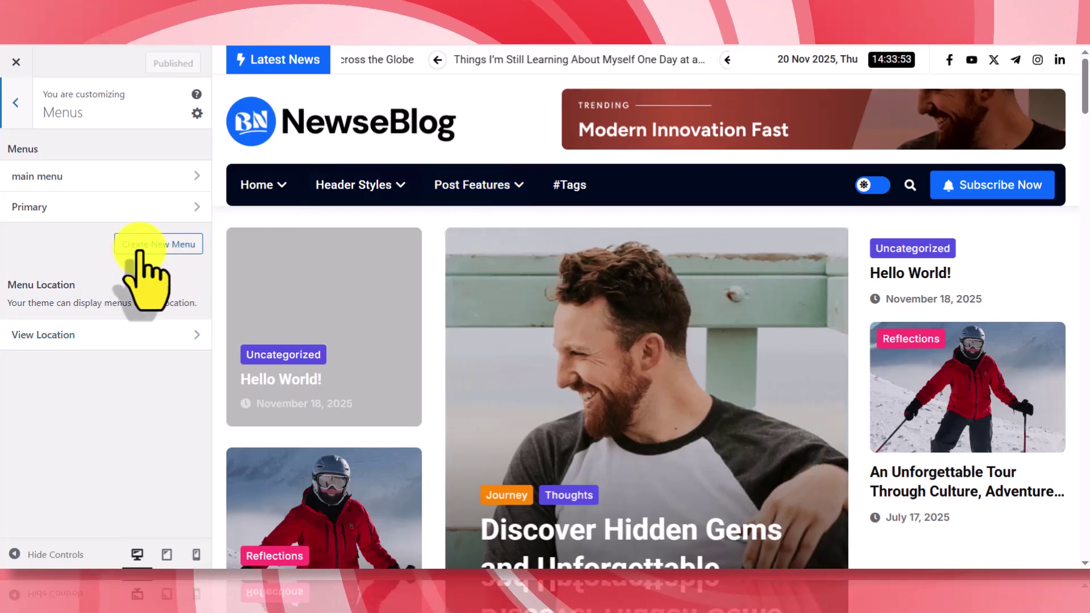
{"action": "left_click", "coordinate": [143, 209]}
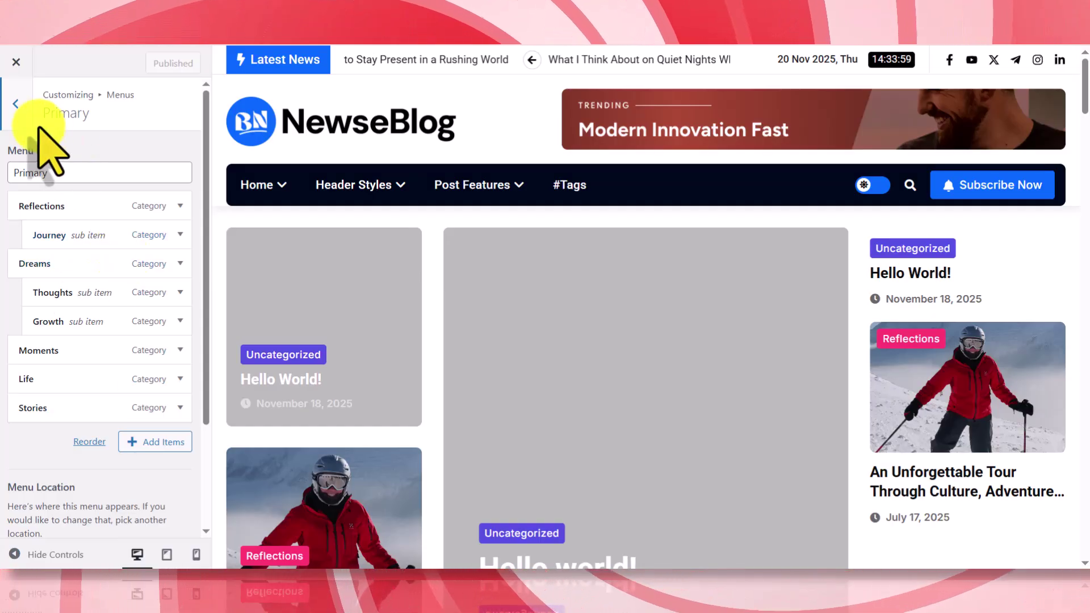
{"action": "left_click", "coordinate": [20, 120]}
{"action": "scroll", "coordinate": [499, 329], "scroll_direction": "down", "scroll_amount": 6}
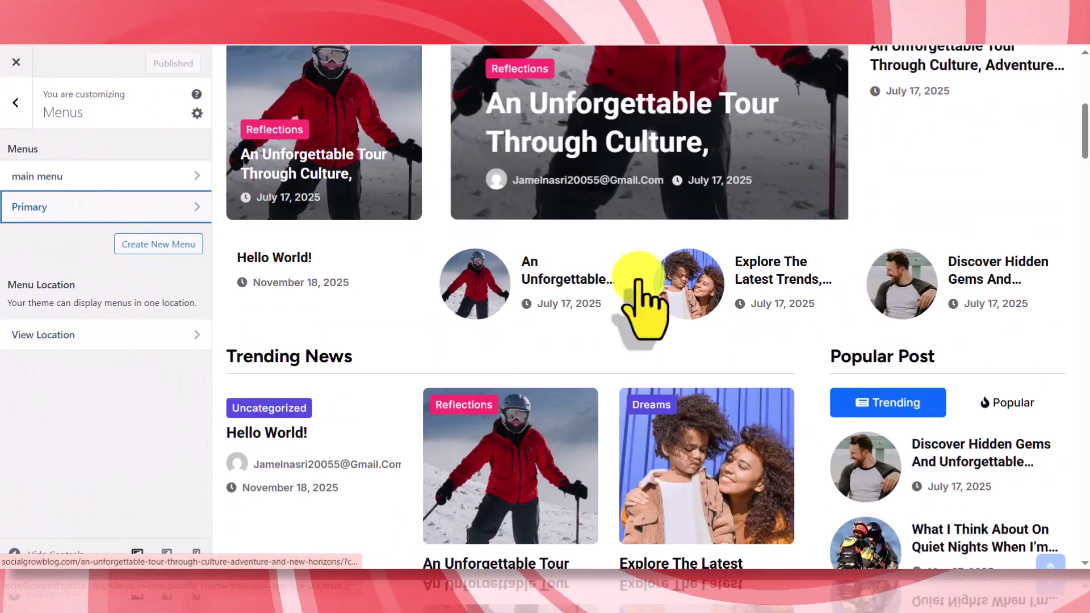
{"action": "left_click_drag", "start_coordinate": [1084, 145], "coordinate": [1084, 559]}
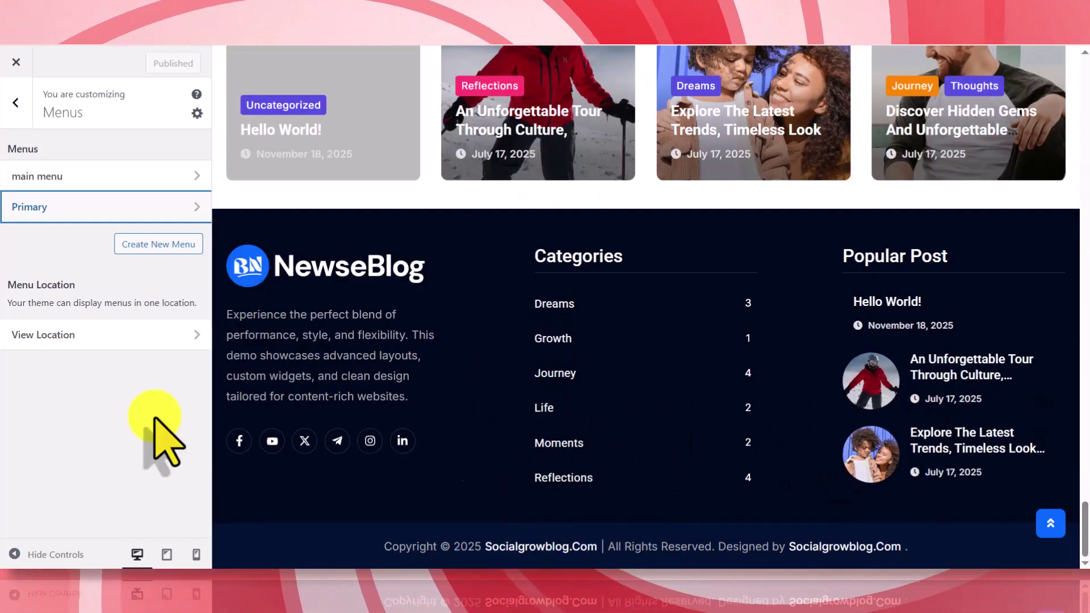
{"action": "left_click", "coordinate": [17, 103]}
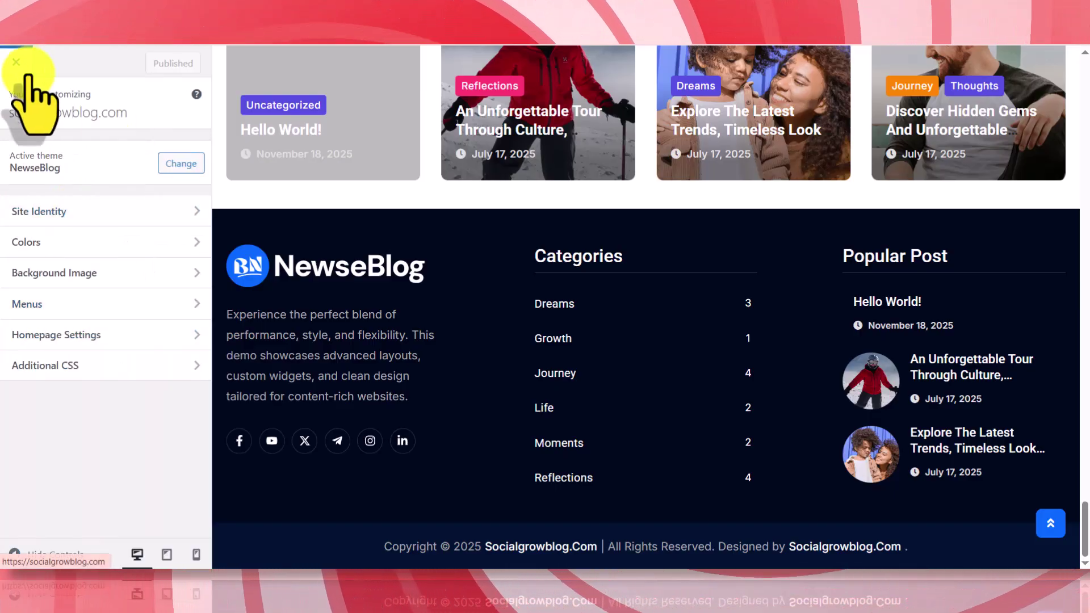
{"action": "left_click", "coordinate": [16, 61]}
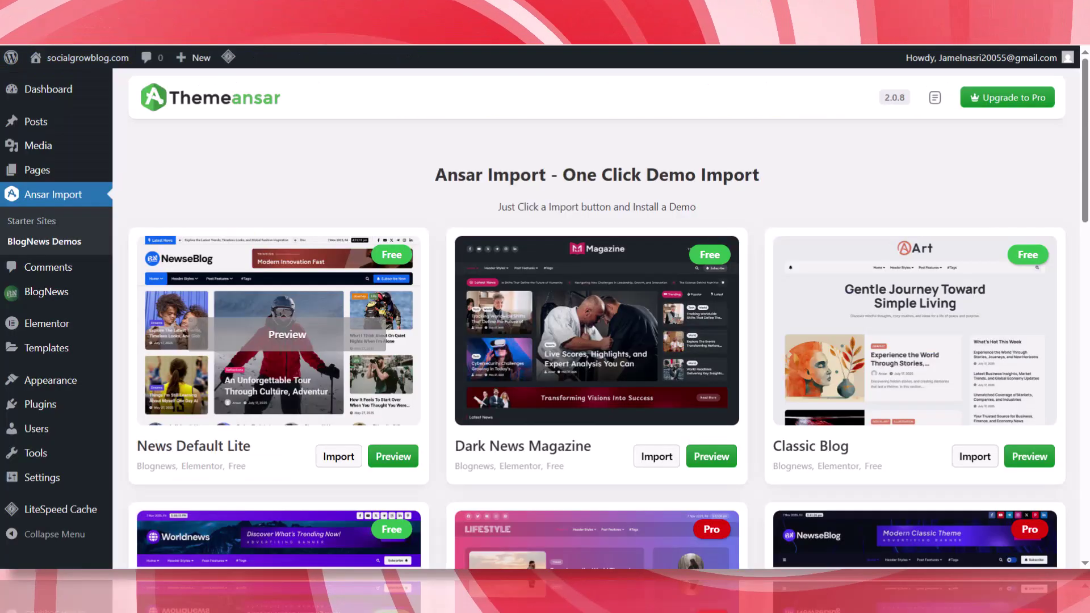
{"action": "mouse_move", "coordinate": [48, 89]}
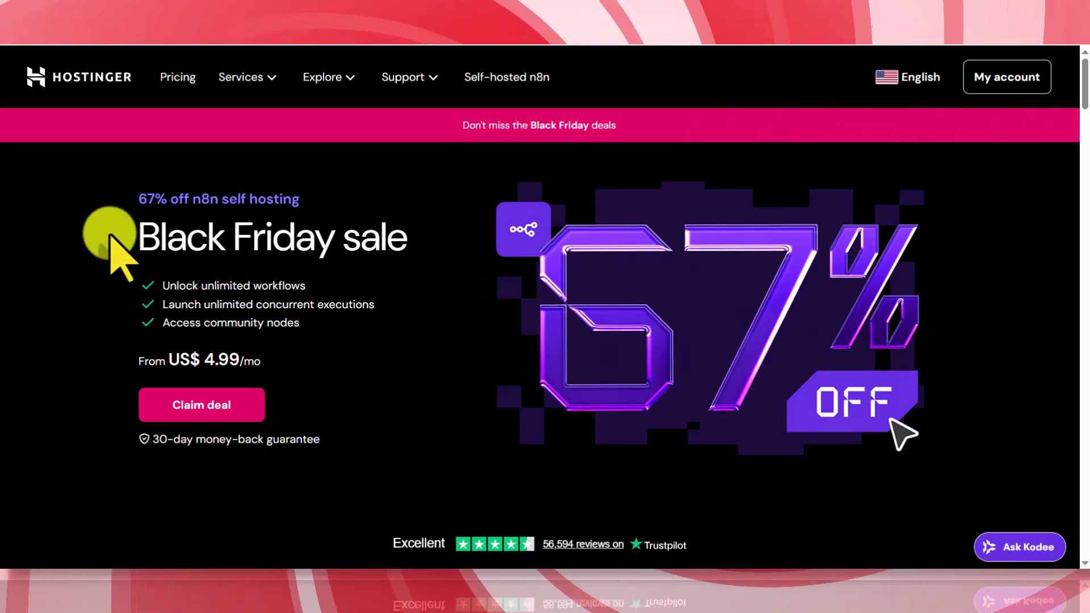
- Compare the n8n KVM plans, KVM 1 at US$ 4.99/mo to KVM 8 at US$ 19.99/mo, and choose KVM 1
{"action": "left_click", "coordinate": [204, 415]}
{"action": "scroll", "coordinate": [255, 251], "scroll_direction": "down", "scroll_amount": 1}
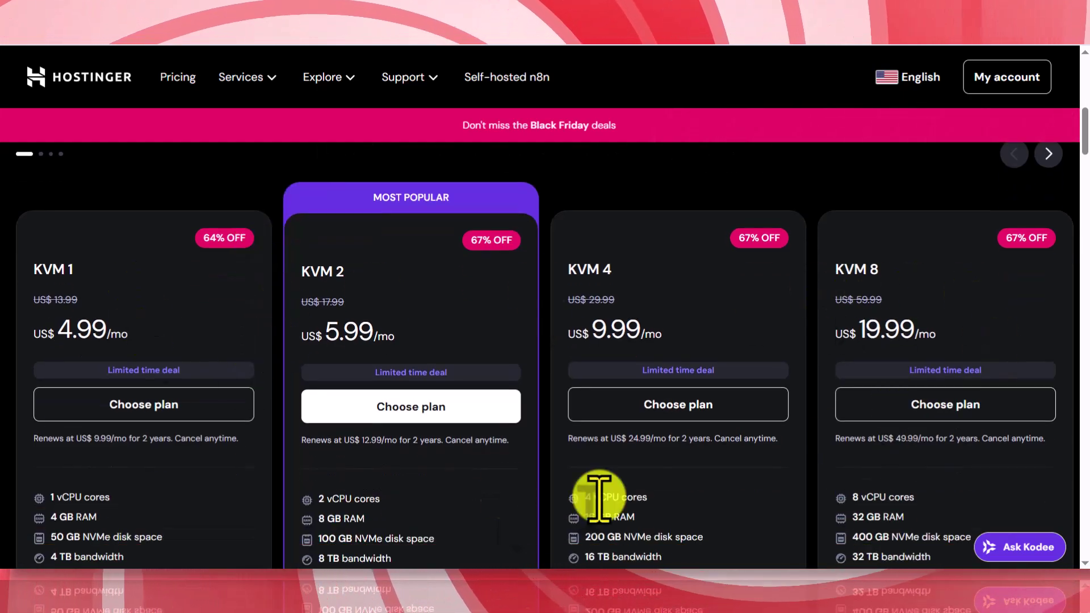
{"action": "scroll", "coordinate": [272, 414], "scroll_direction": "down", "scroll_amount": 1}
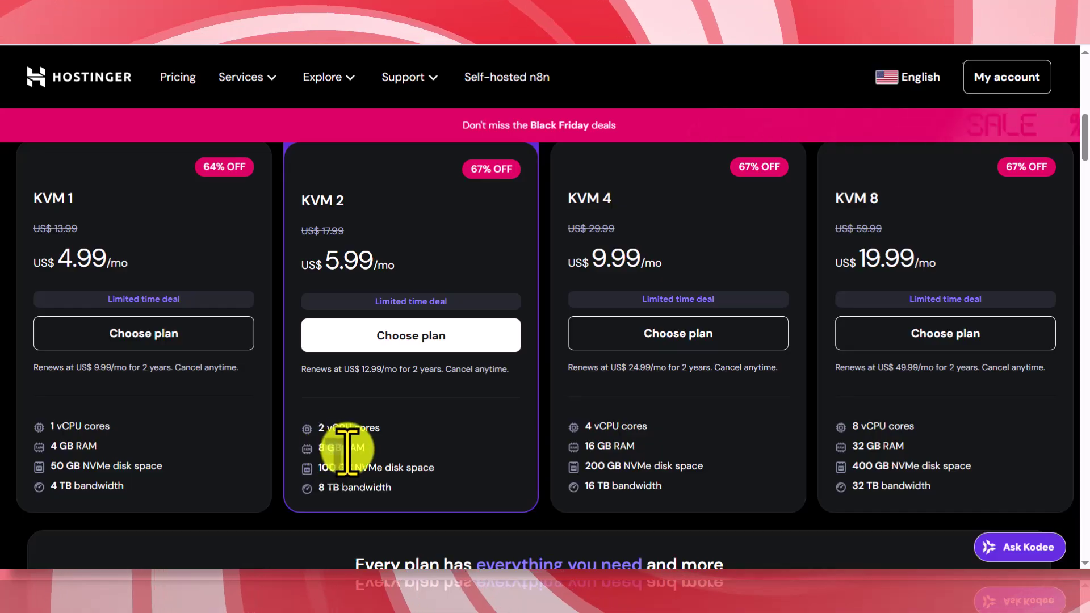
{"action": "left_click_drag", "start_coordinate": [327, 448], "coordinate": [365, 447]}
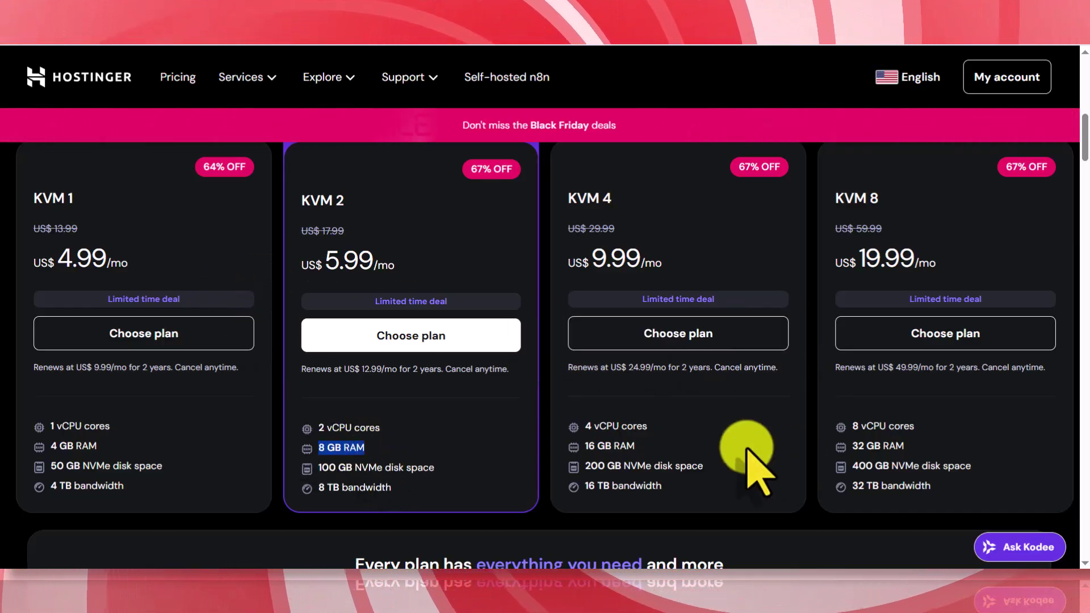
{"action": "left_click", "coordinate": [146, 338]}
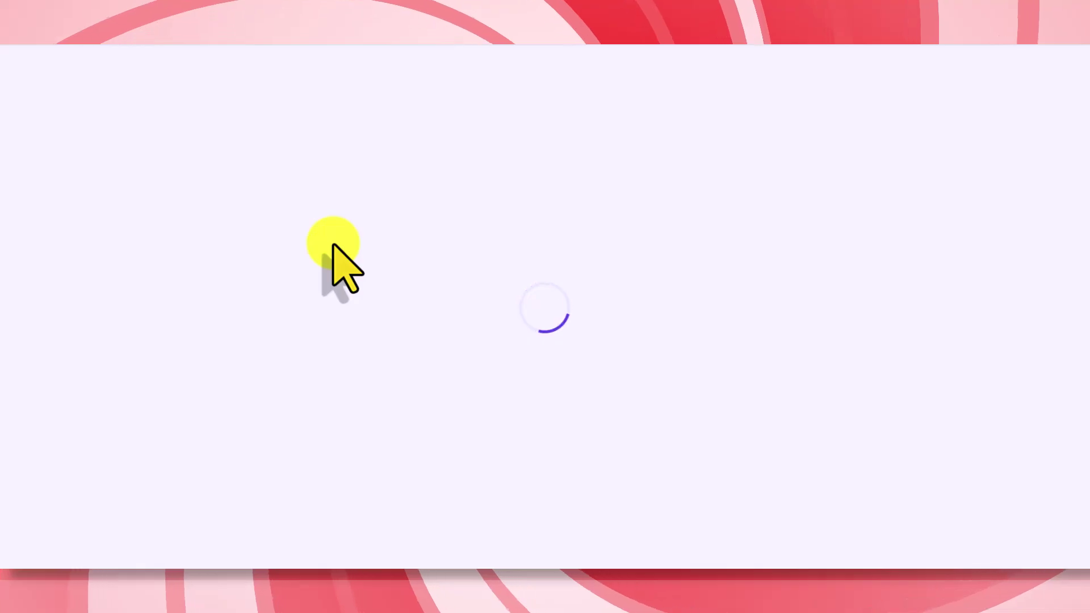
- Set the KVM 1 cart to 12 months and apply the 7% coupon, making the subtotal US$ 66.85
{"action": "scroll", "coordinate": [79, 309], "scroll_direction": "down", "scroll_amount": 1}
{"action": "scroll", "coordinate": [80, 310], "scroll_direction": "down", "scroll_amount": 1}
{"action": "left_click", "coordinate": [250, 239]}
{"action": "left_click", "coordinate": [190, 315]}
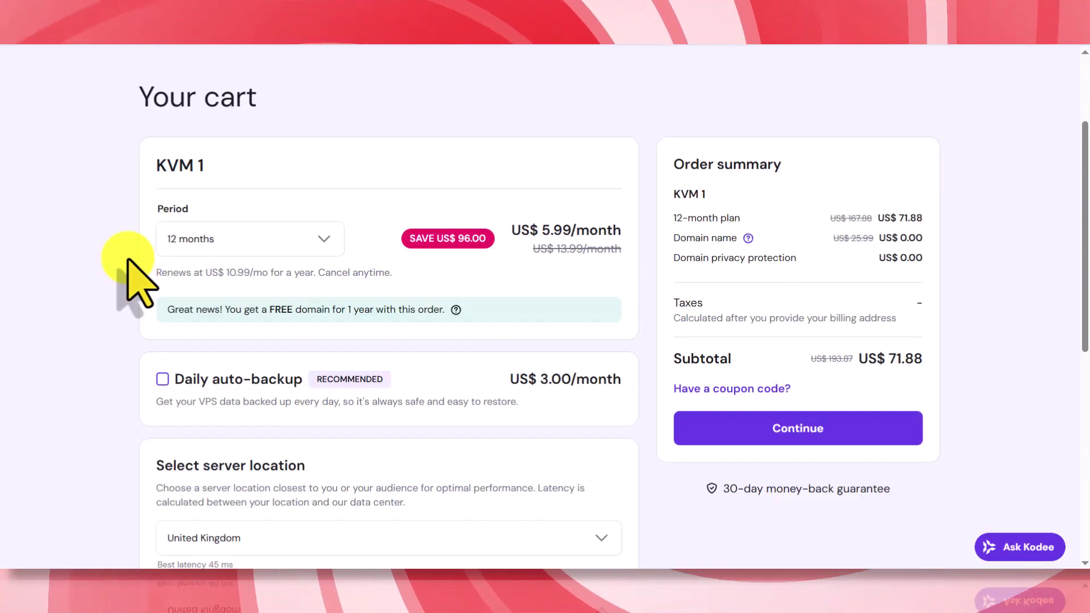
{"action": "left_click", "coordinate": [738, 391]}
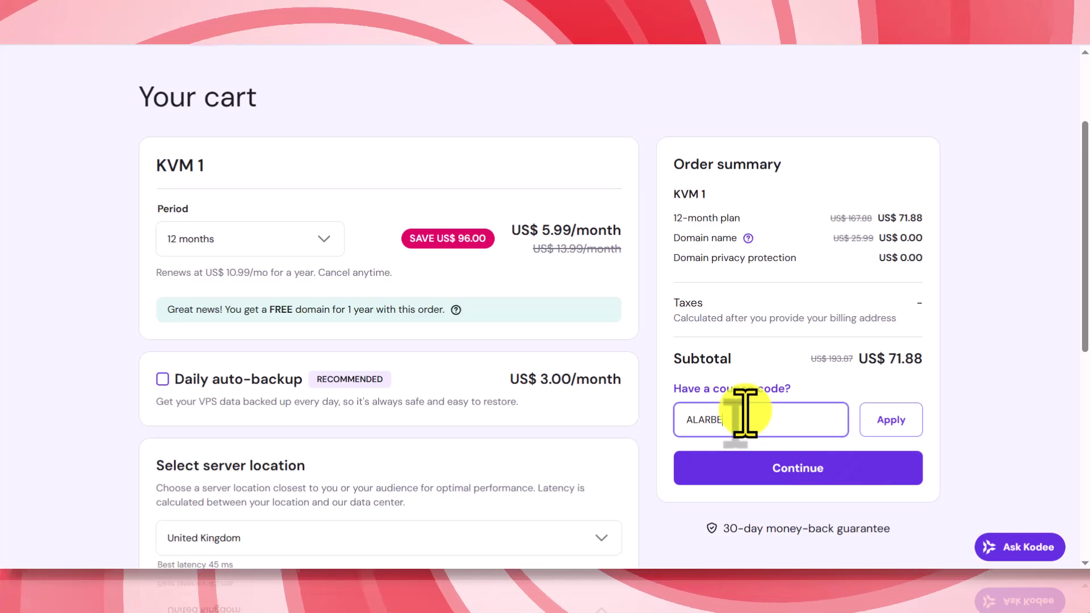
{"action": "left_click", "coordinate": [881, 418]}
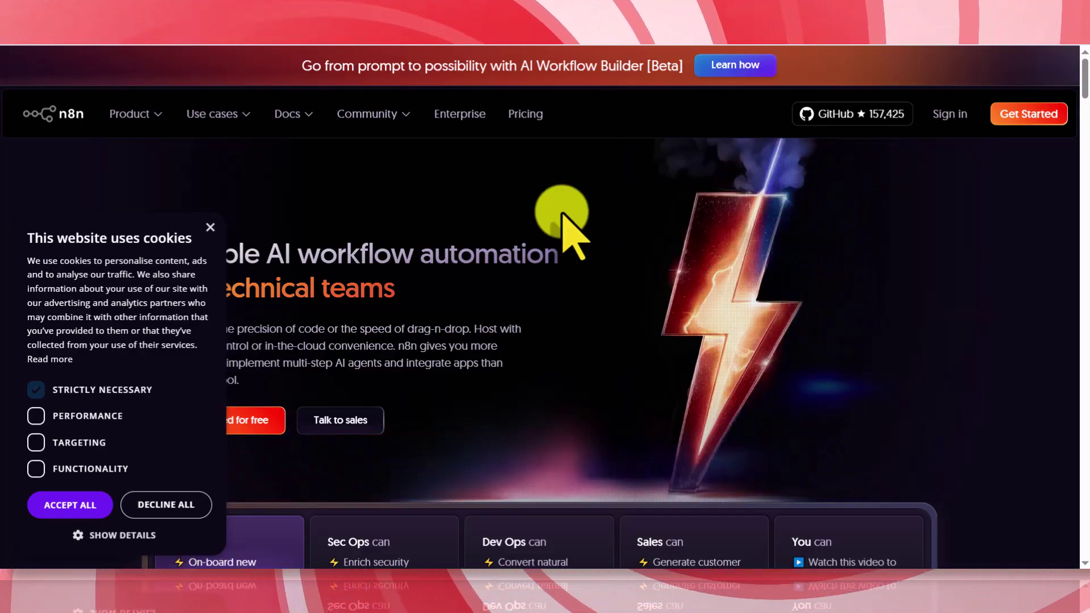
- Dismiss n8n's cookie notice and browse the Starter, Pro, Business and Enterprise pricing plans
{"action": "left_click", "coordinate": [210, 227]}
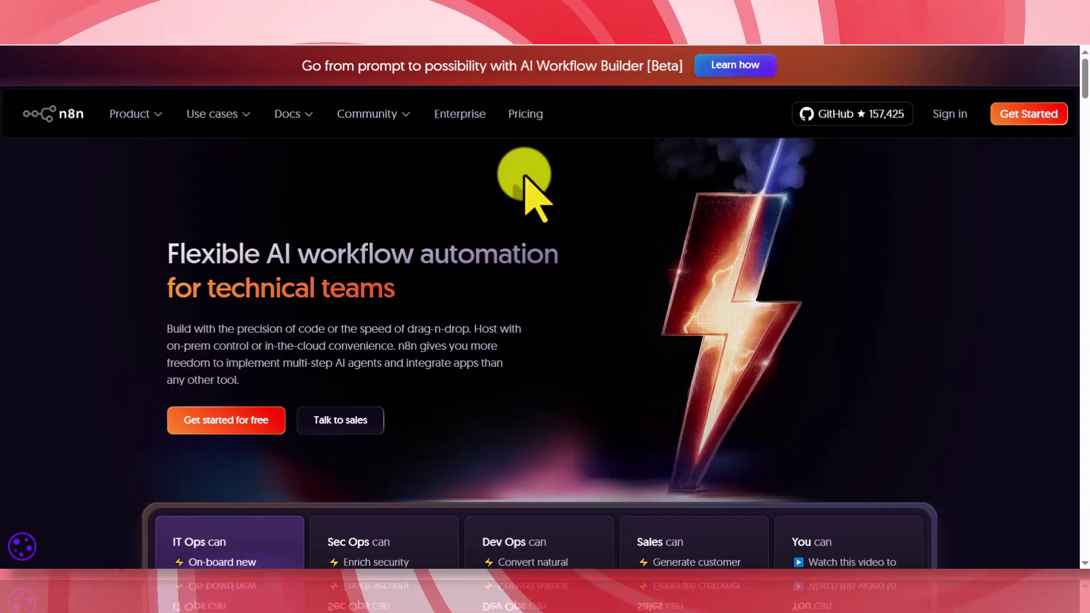
{"action": "left_click", "coordinate": [527, 114]}
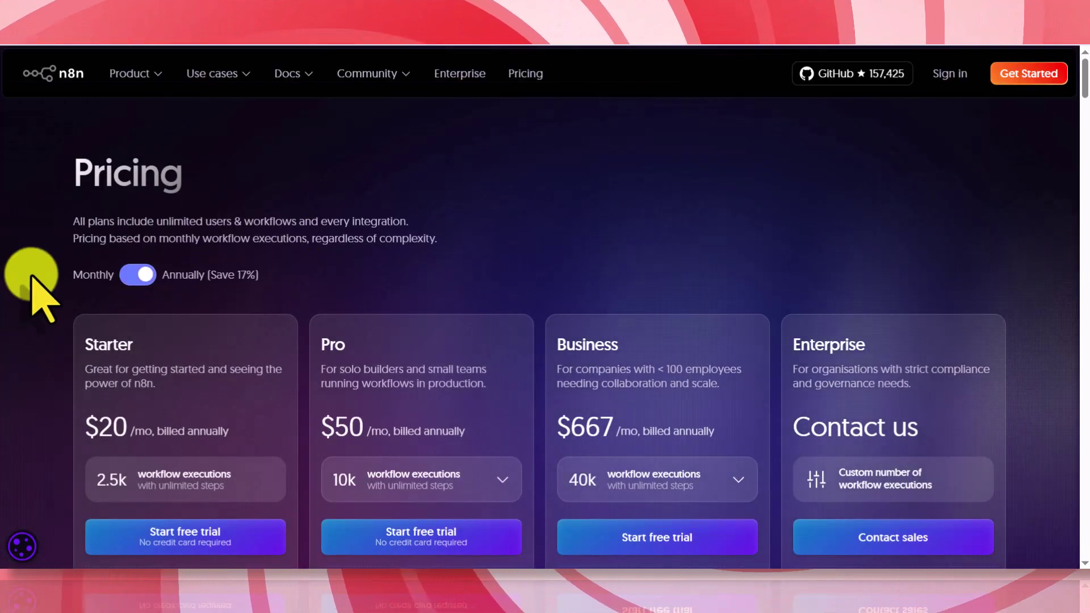
{"action": "scroll", "coordinate": [40, 295], "scroll_direction": "down", "scroll_amount": 2}
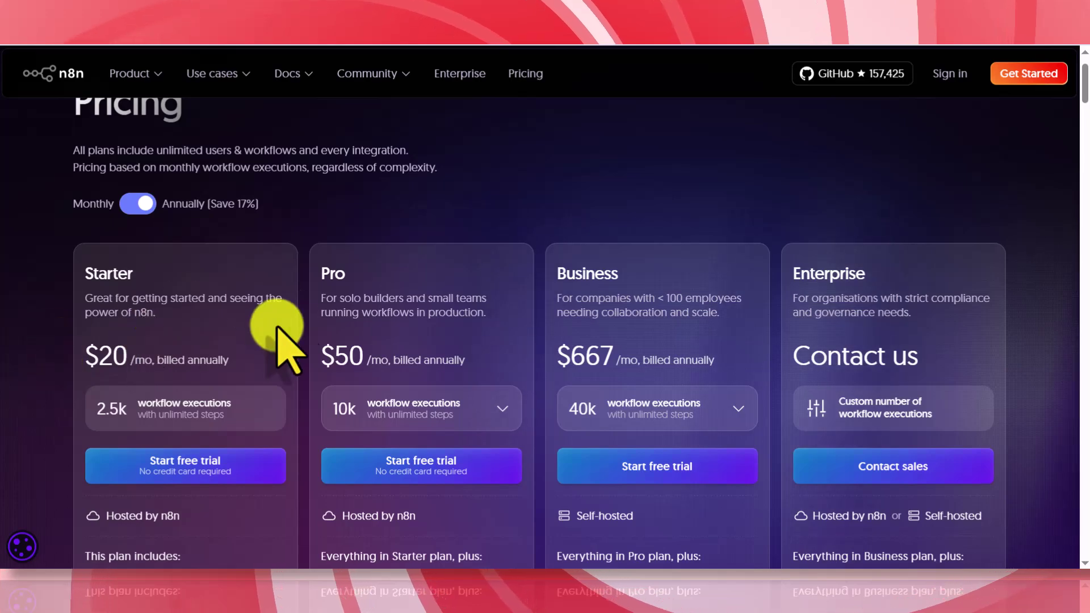
{"action": "scroll", "coordinate": [536, 289], "scroll_direction": "up", "scroll_amount": 1}
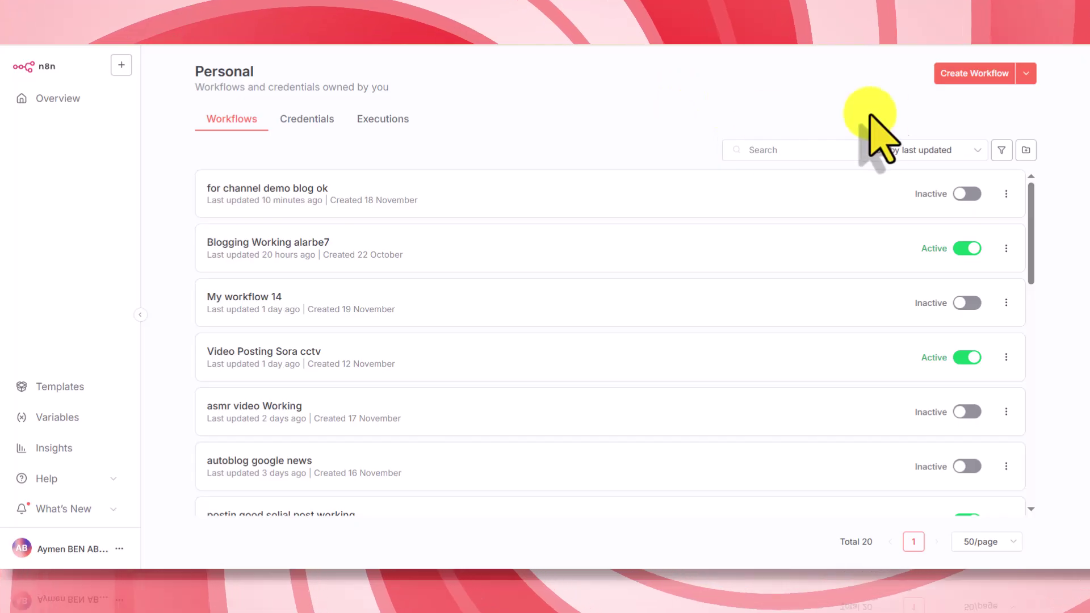
- Start a new blank workflow, My workflow 15, and open its options menu for importing
{"action": "left_click", "coordinate": [964, 73]}
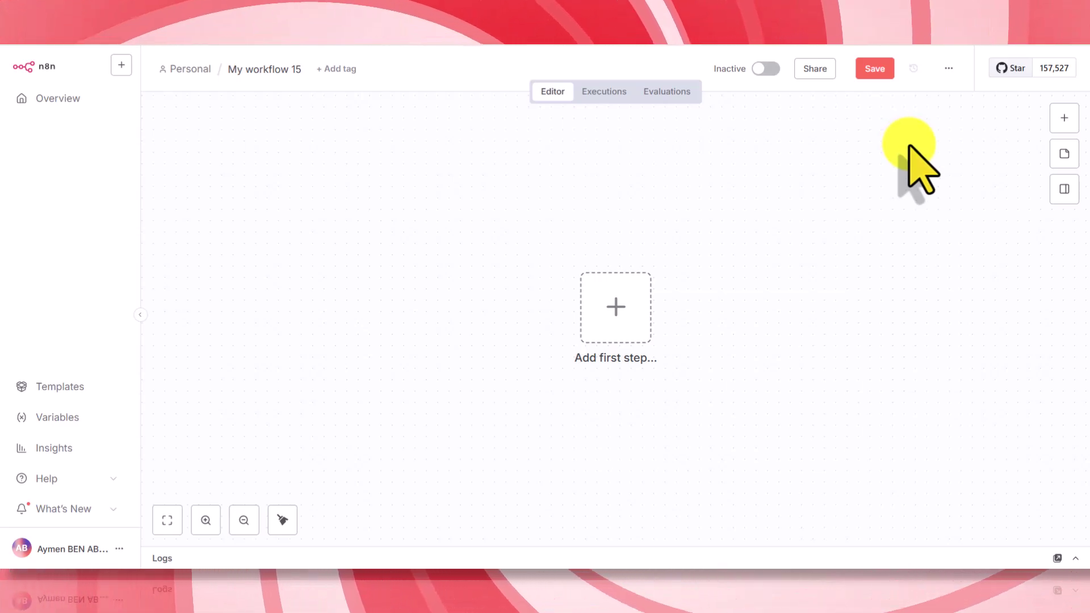
{"action": "left_click", "coordinate": [949, 68]}
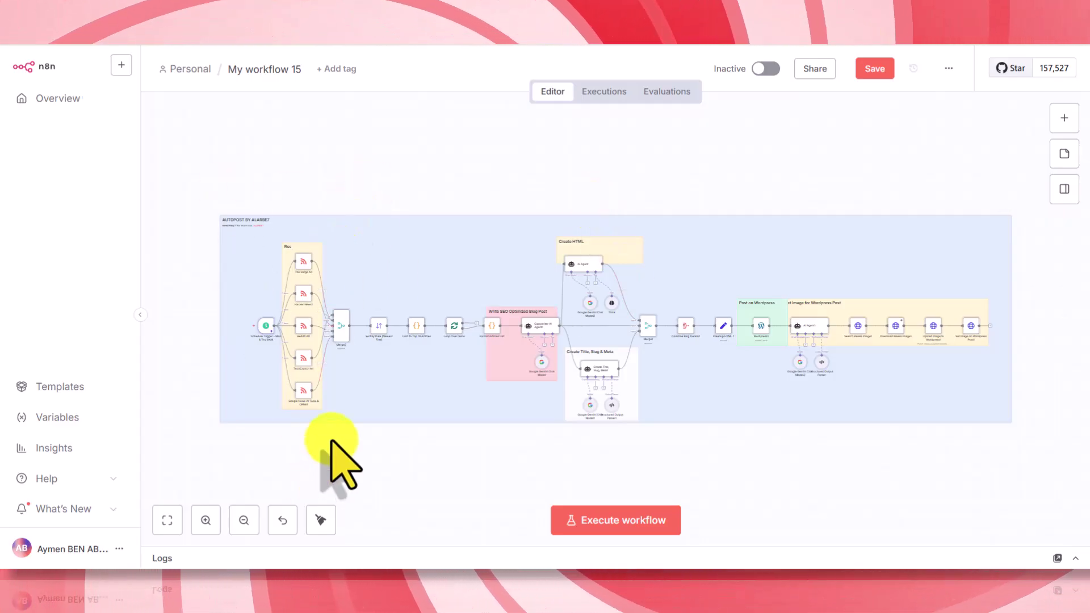
{"action": "scroll", "coordinate": [331, 439], "scroll_direction": "up", "scroll_amount": 5}
{"action": "left_click_drag", "start_coordinate": [326, 431], "coordinate": [511, 525]}
{"action": "scroll", "coordinate": [577, 370], "scroll_direction": "down", "scroll_amount": 5}
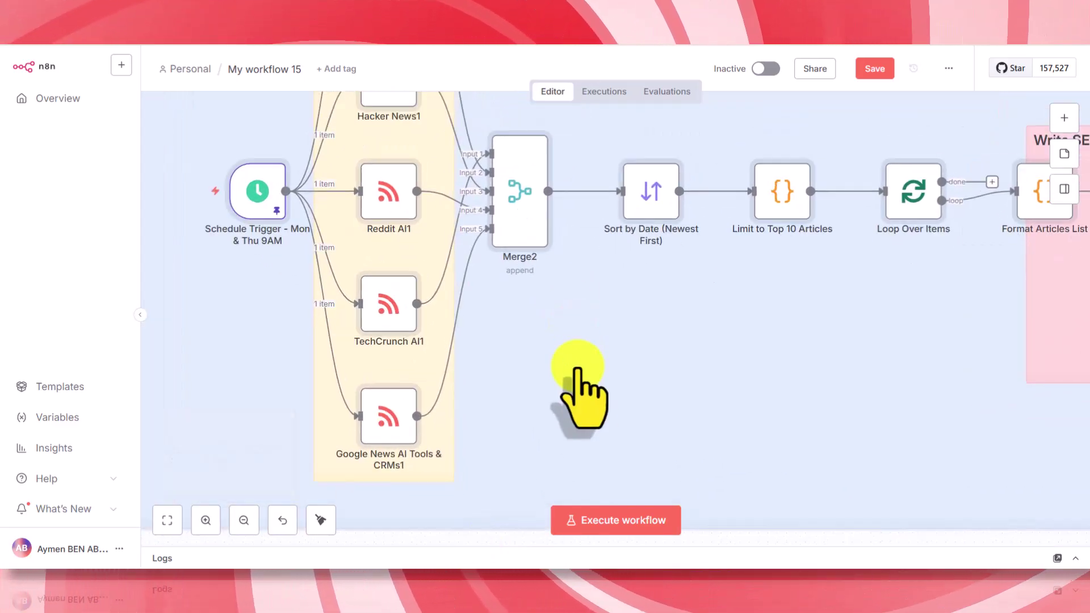
{"action": "left_click_drag", "start_coordinate": [244, 156], "coordinate": [195, 224]}
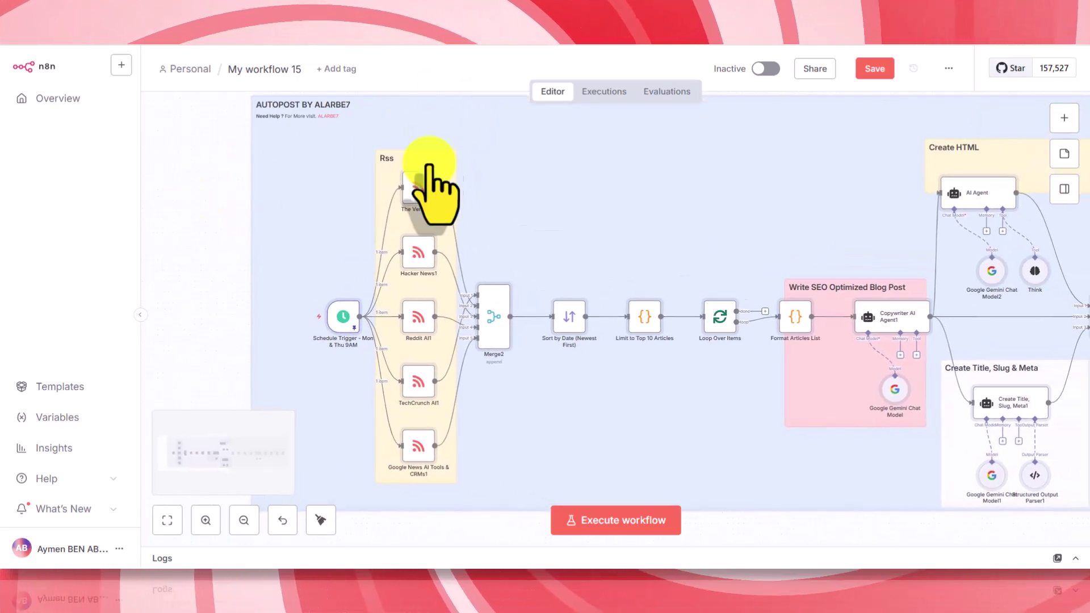
{"action": "left_click", "coordinate": [421, 185]}
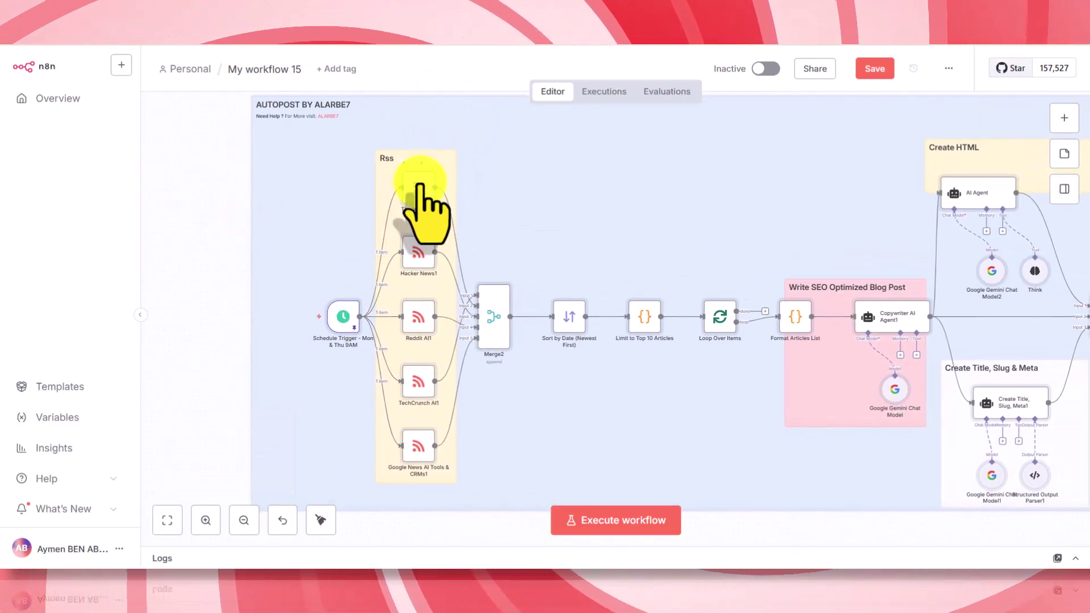
{"action": "double_click", "coordinate": [420, 184]}
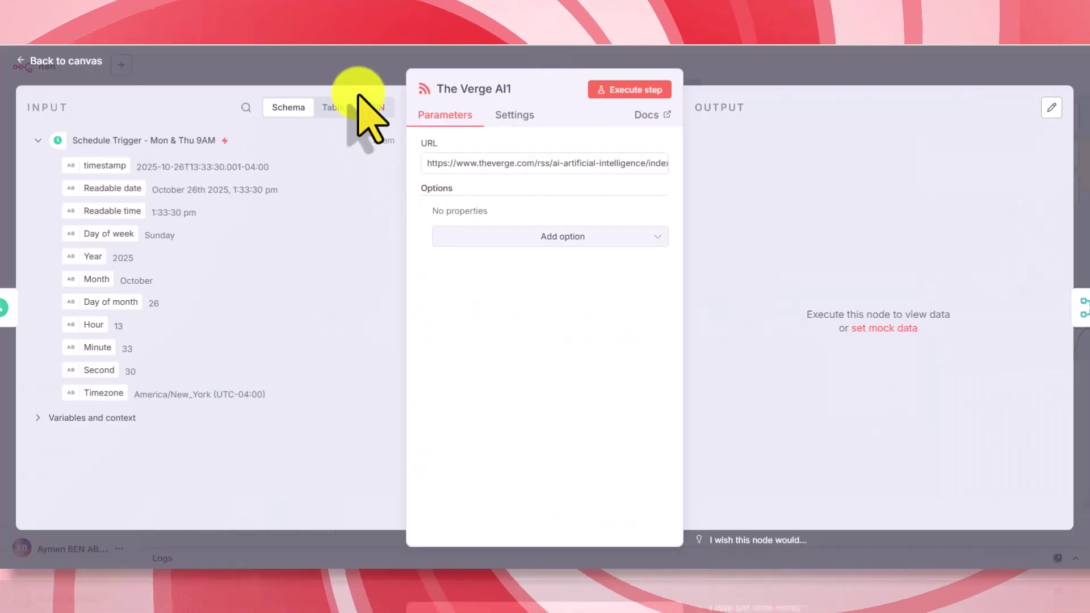
{"action": "left_click", "coordinate": [328, 64]}
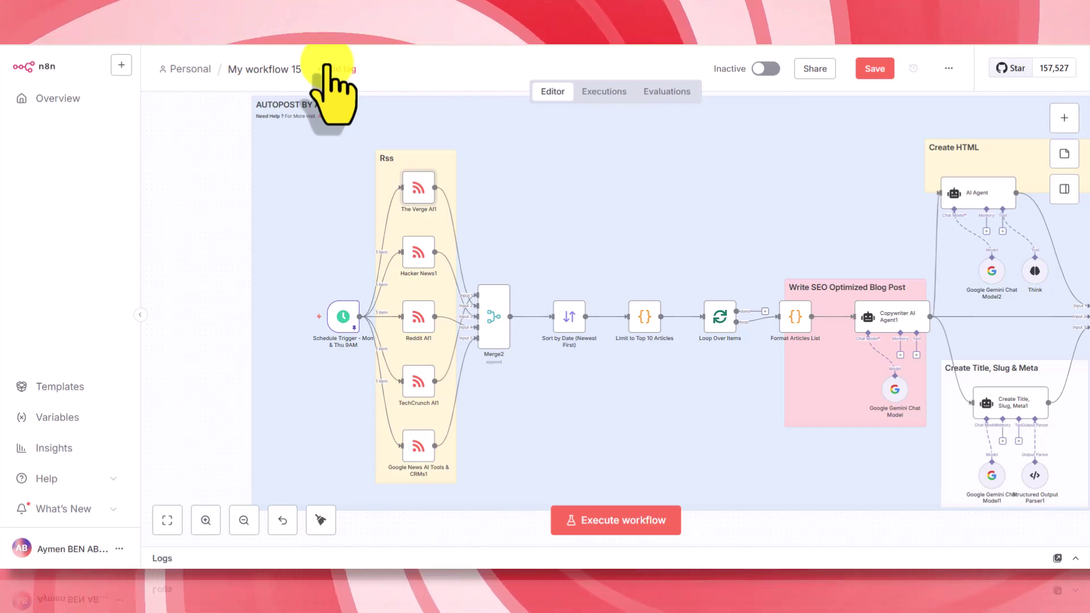
{"action": "double_click", "coordinate": [417, 192]}
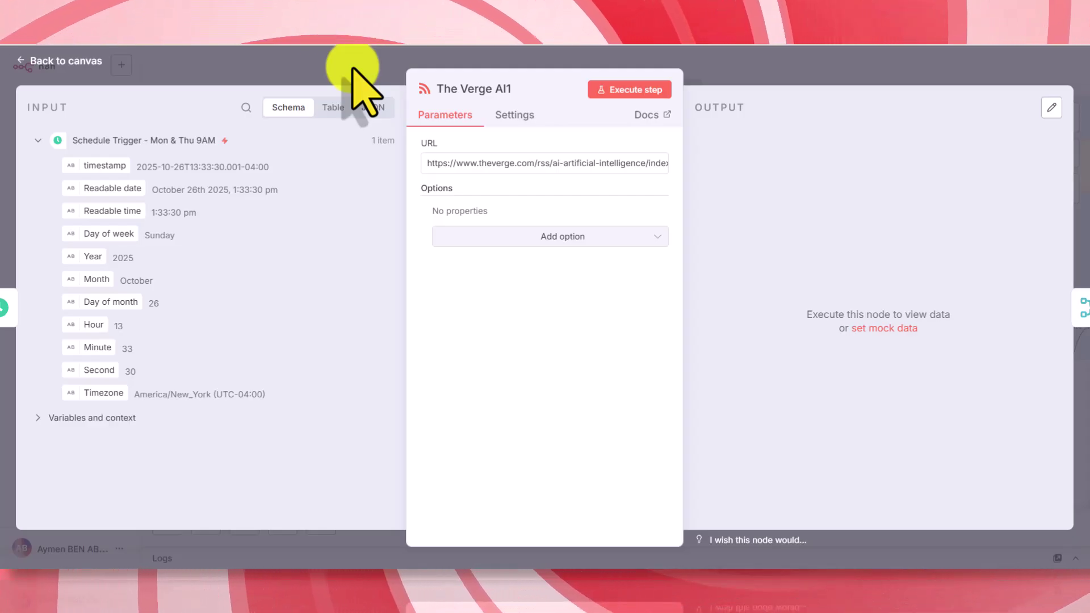
{"action": "left_click", "coordinate": [352, 68]}
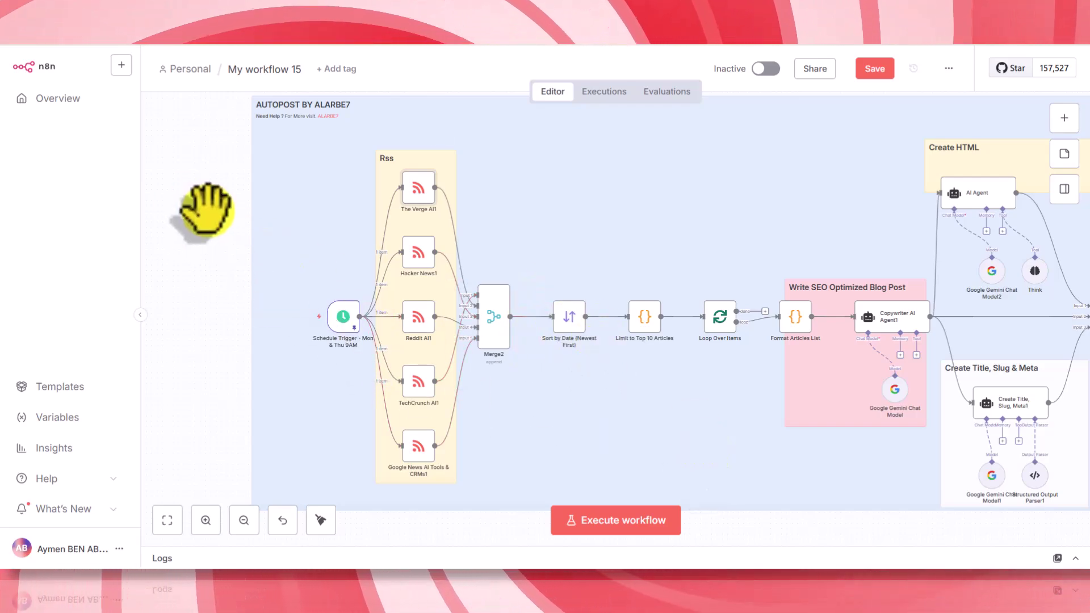
{"action": "scroll", "coordinate": [201, 209], "scroll_direction": "right", "scroll_amount": 5}
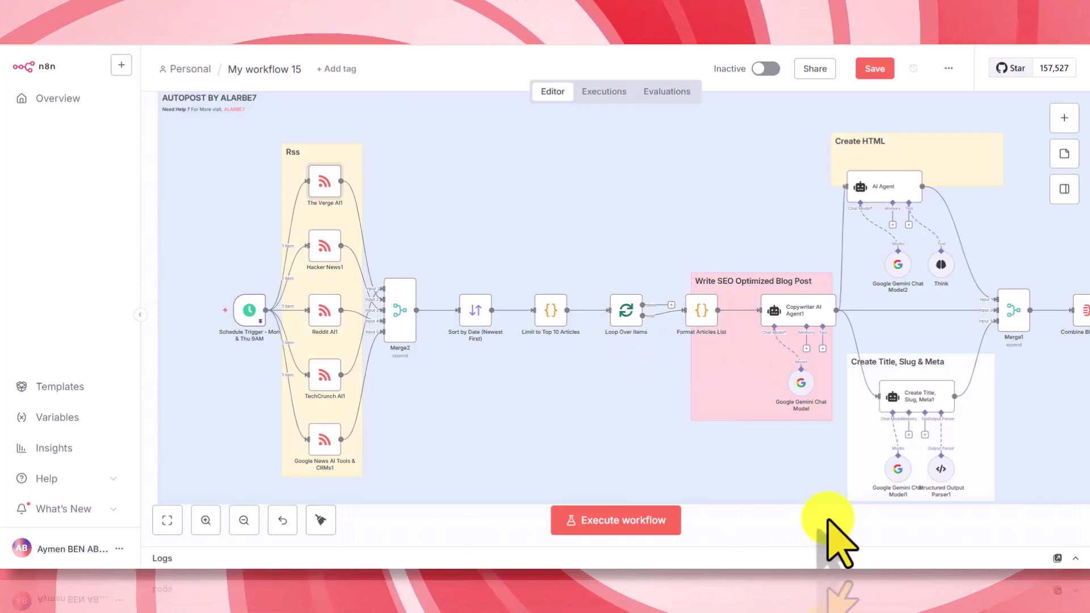
- Move the Google Gemini Chat Model node left and begin a new Gemini credential
{"action": "left_click_drag", "start_coordinate": [803, 516], "coordinate": [670, 522]}
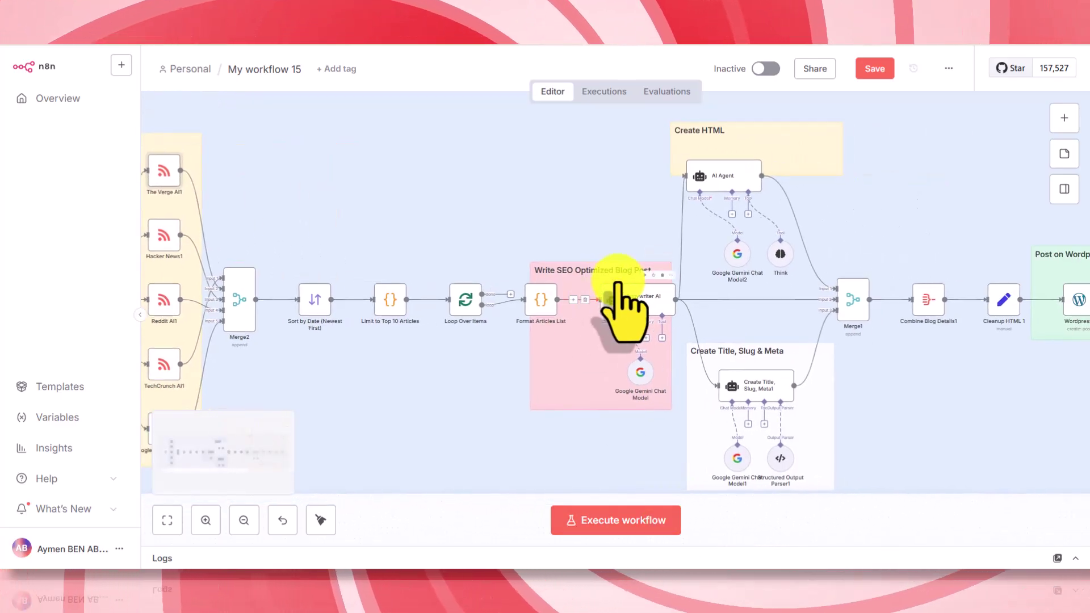
{"action": "left_click_drag", "start_coordinate": [637, 377], "coordinate": [579, 370]}
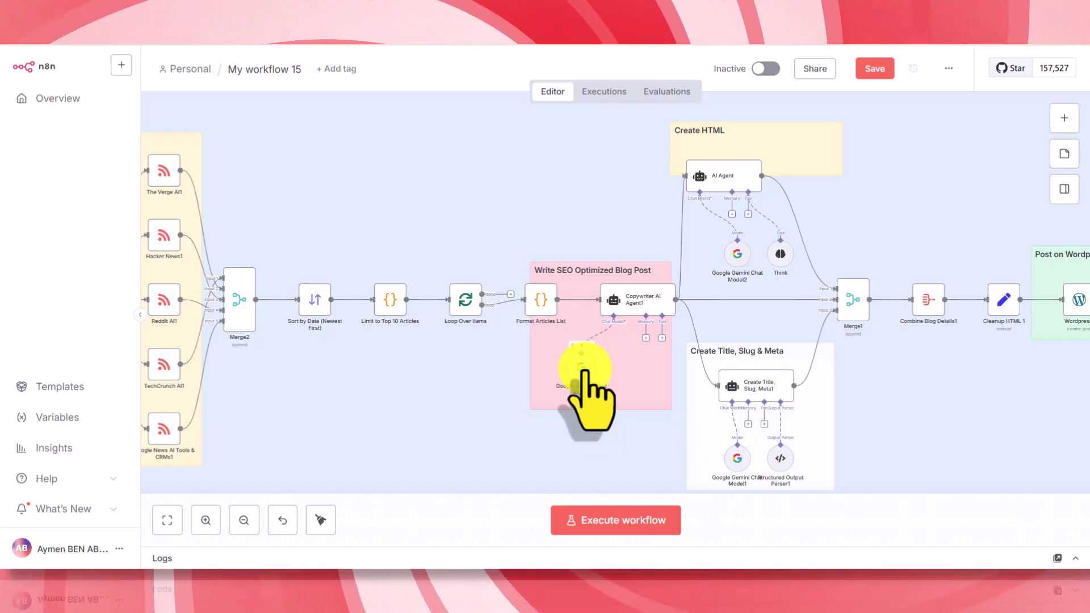
{"action": "double_click", "coordinate": [583, 371]}
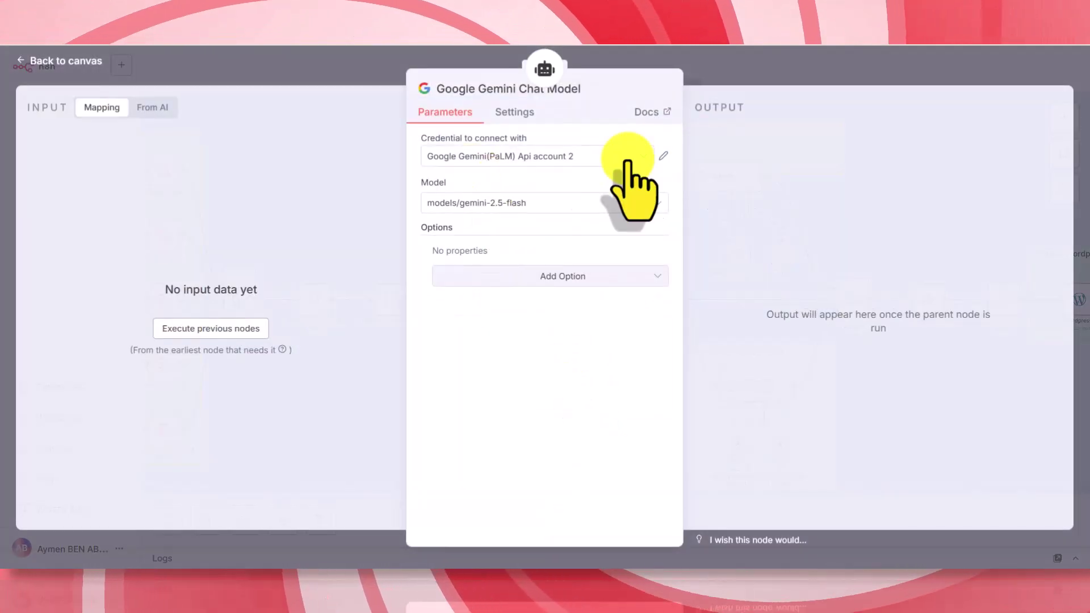
{"action": "left_click", "coordinate": [608, 159]}
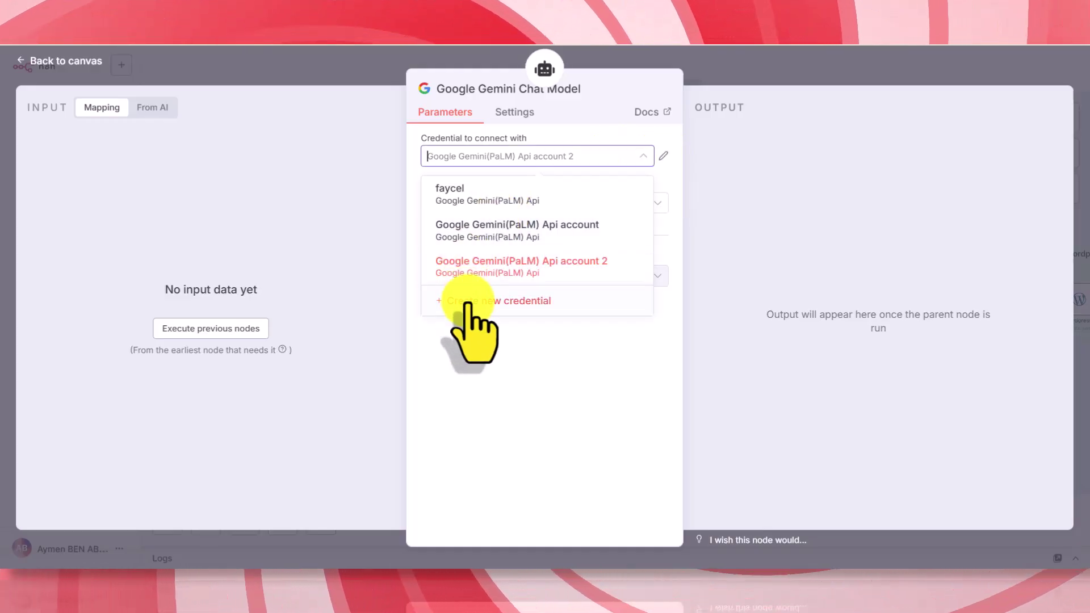
{"action": "left_click", "coordinate": [467, 302]}
- Paste a Gemini API key, discard the unsaved credential, and nudge the node up-left
{"action": "left_click", "coordinate": [470, 304]}
{"action": "key", "text": "ctrl+v"}
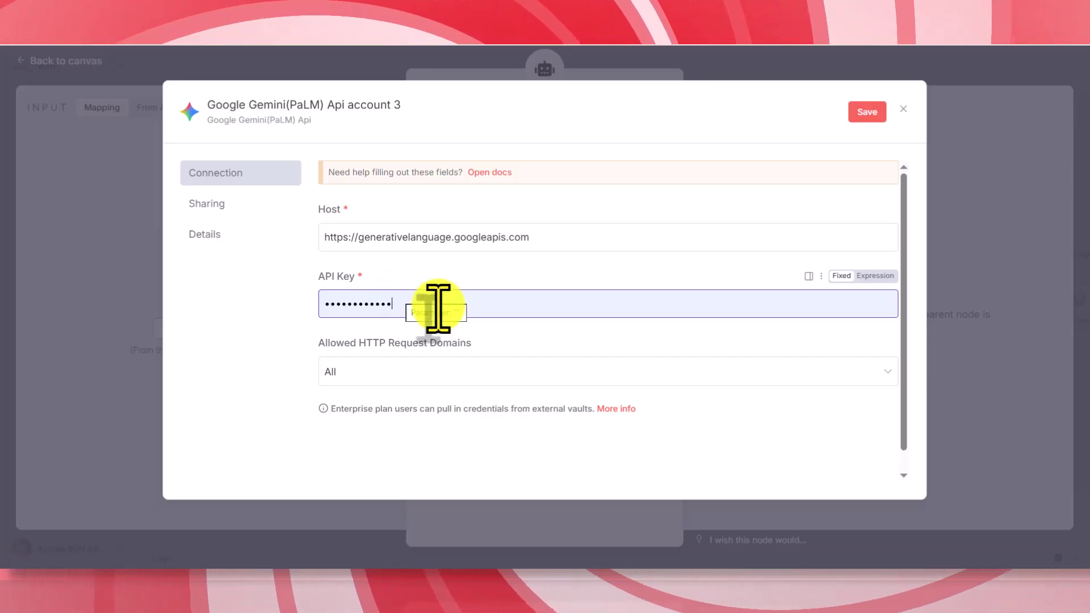
{"action": "left_click", "coordinate": [286, 61]}
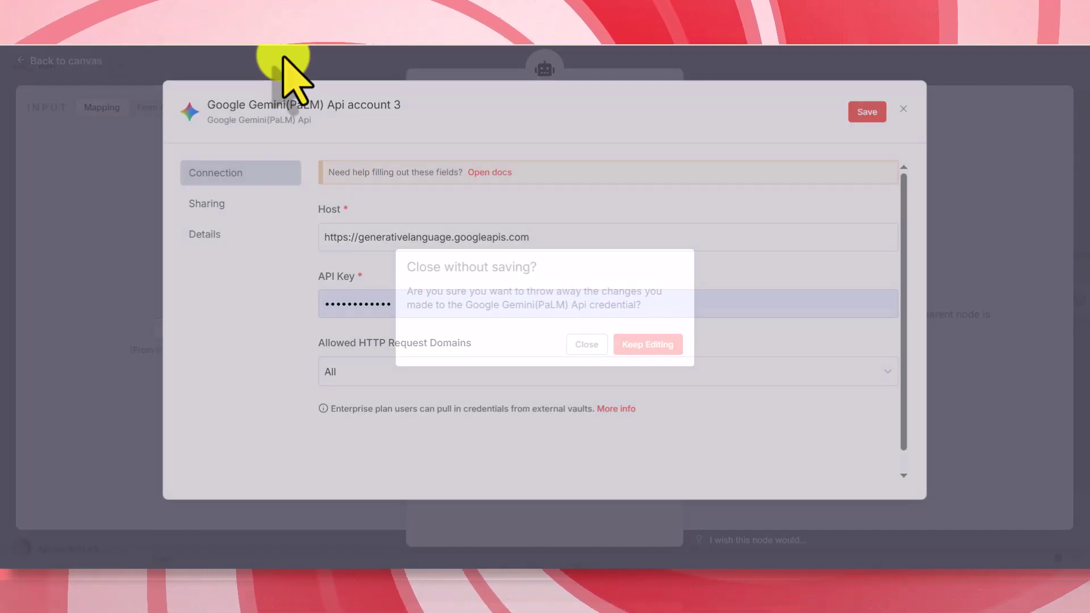
{"action": "left_click", "coordinate": [584, 346]}
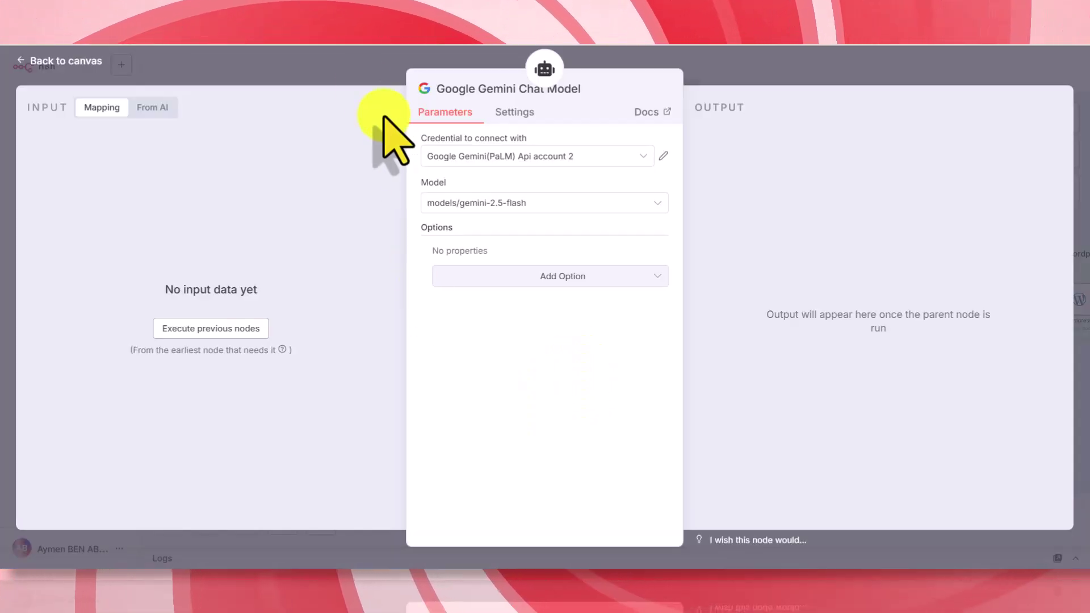
{"action": "left_click", "coordinate": [361, 88]}
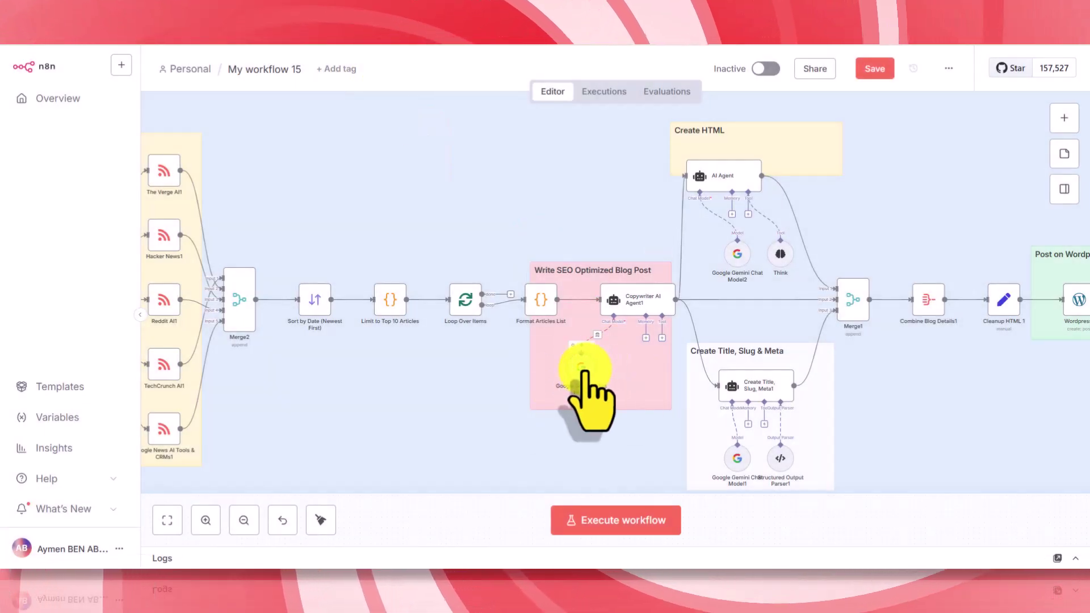
{"action": "left_click_drag", "start_coordinate": [582, 364], "coordinate": [571, 359]}
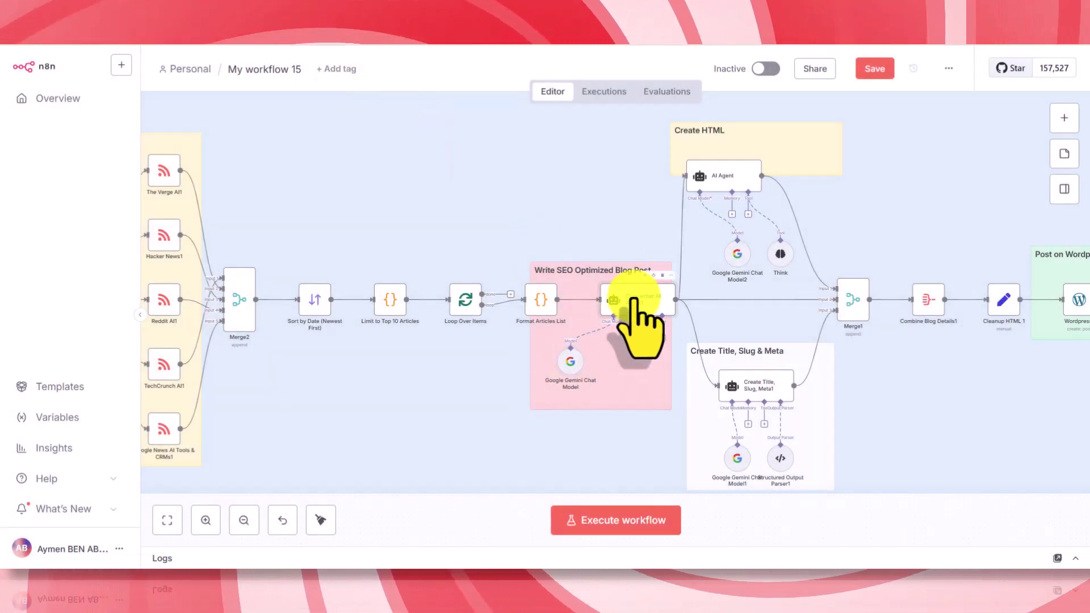
{"action": "double_click", "coordinate": [632, 299]}
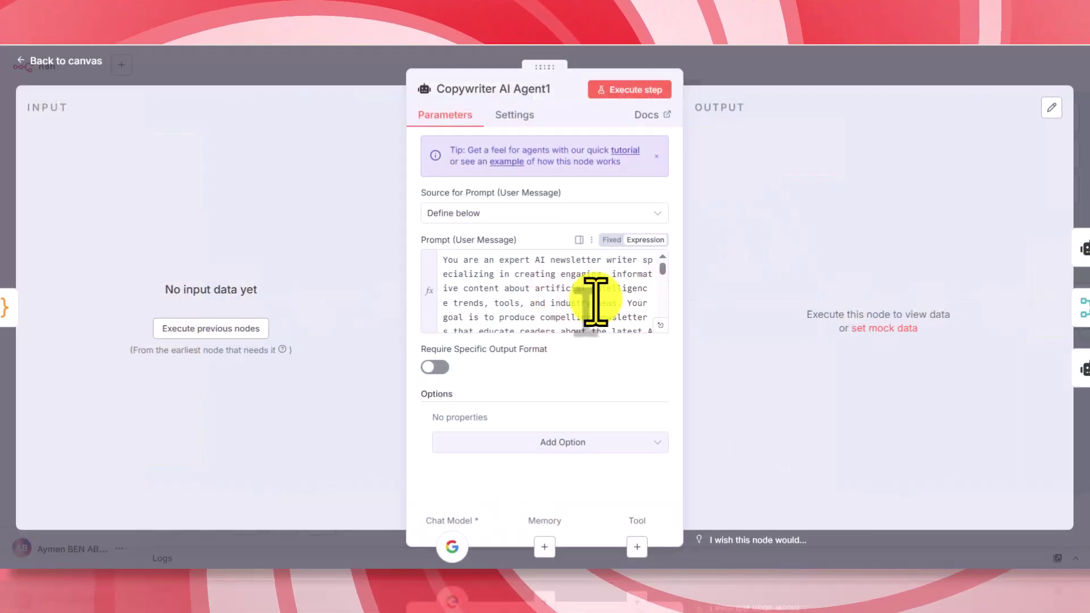
{"action": "left_click", "coordinate": [659, 327]}
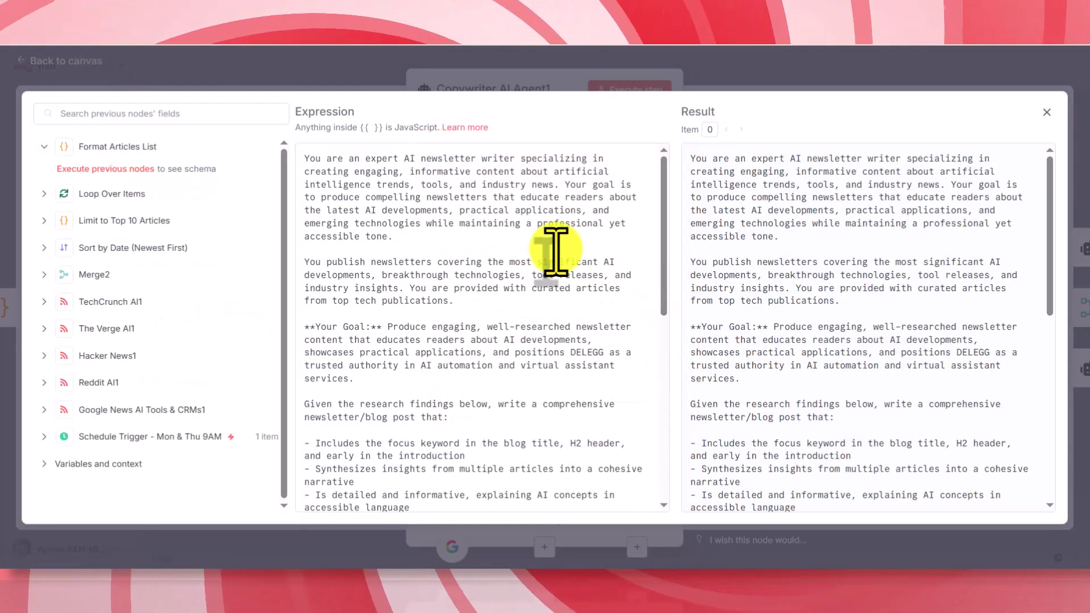
{"action": "left_click_drag", "start_coordinate": [624, 224], "coordinate": [312, 151]}
{"action": "left_click", "coordinate": [391, 210]}
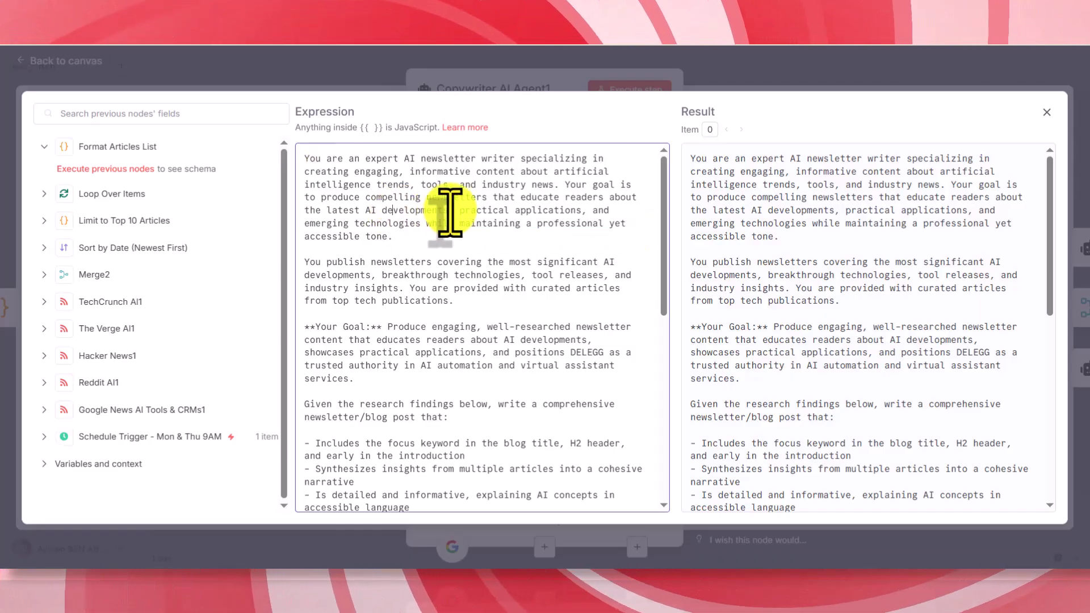
{"action": "left_click_drag", "start_coordinate": [441, 241], "coordinate": [306, 155]}
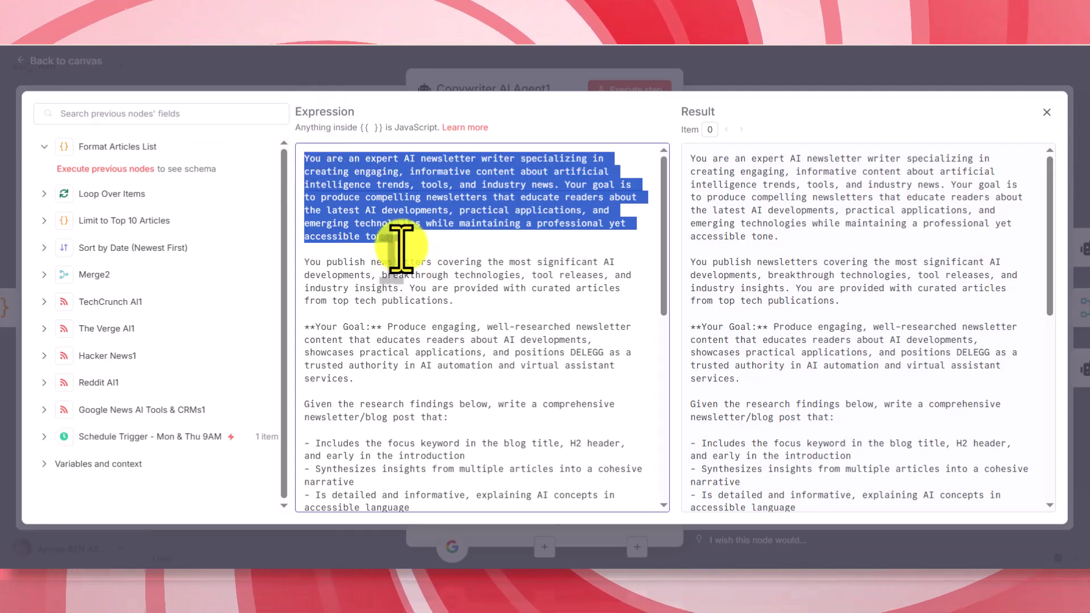
{"action": "left_click", "coordinate": [302, 80]}
{"action": "left_click", "coordinate": [329, 85]}
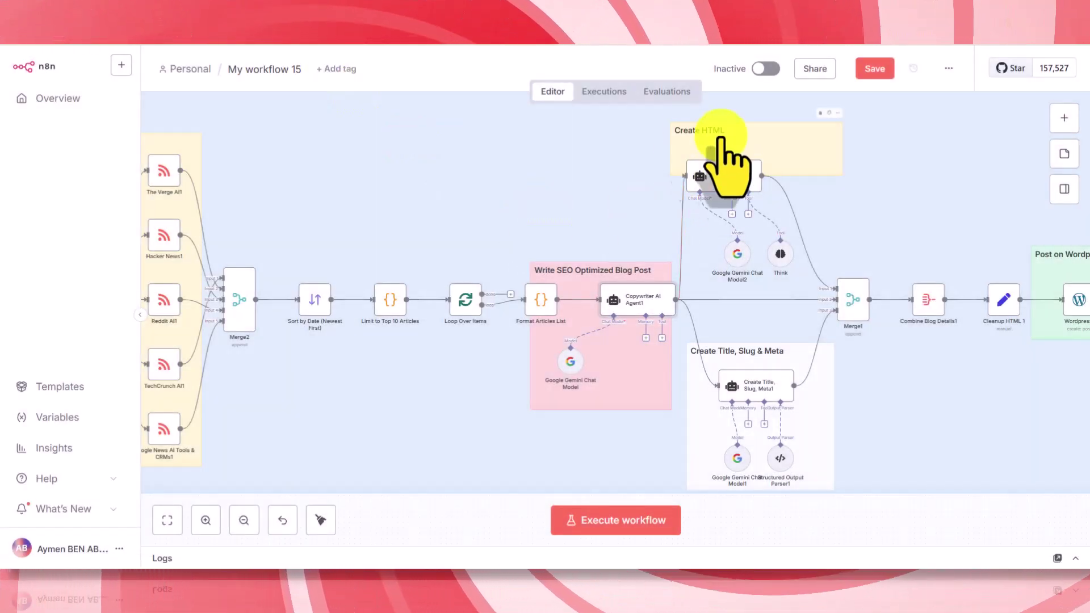
- Zoom in and read the AI Agent's full prompt in its settings
{"action": "scroll", "coordinate": [691, 210], "scroll_direction": "up", "scroll_amount": 5}
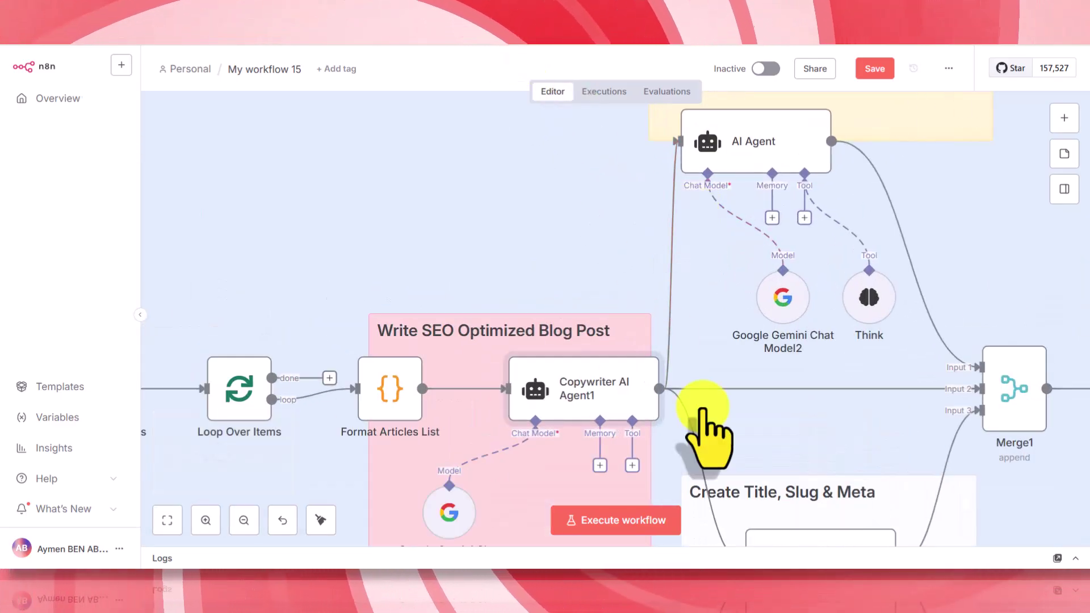
{"action": "scroll", "coordinate": [724, 175], "scroll_direction": "up", "scroll_amount": 1}
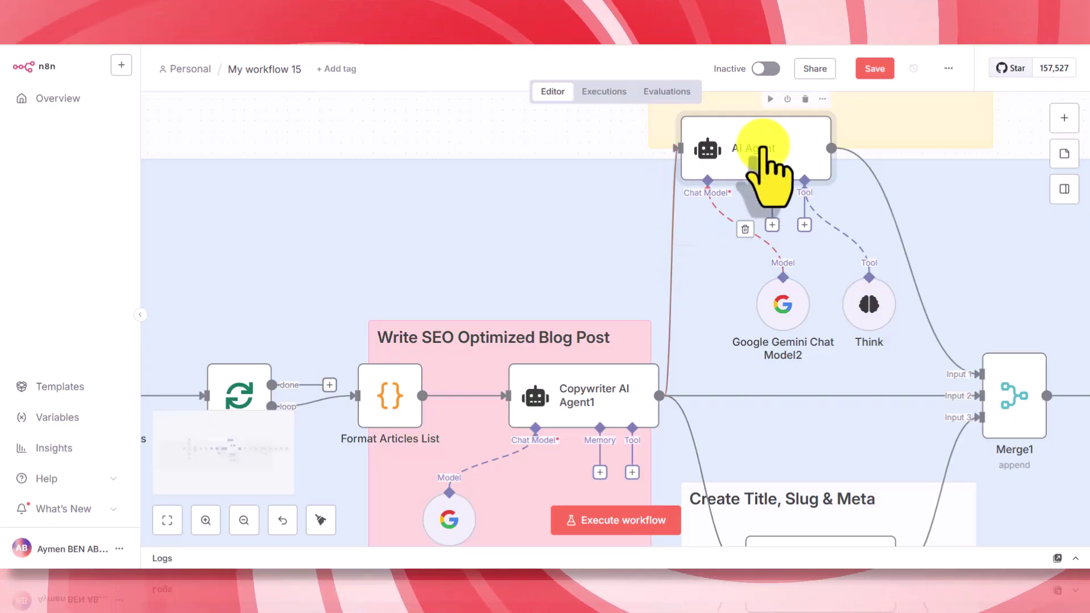
{"action": "double_click", "coordinate": [758, 146]}
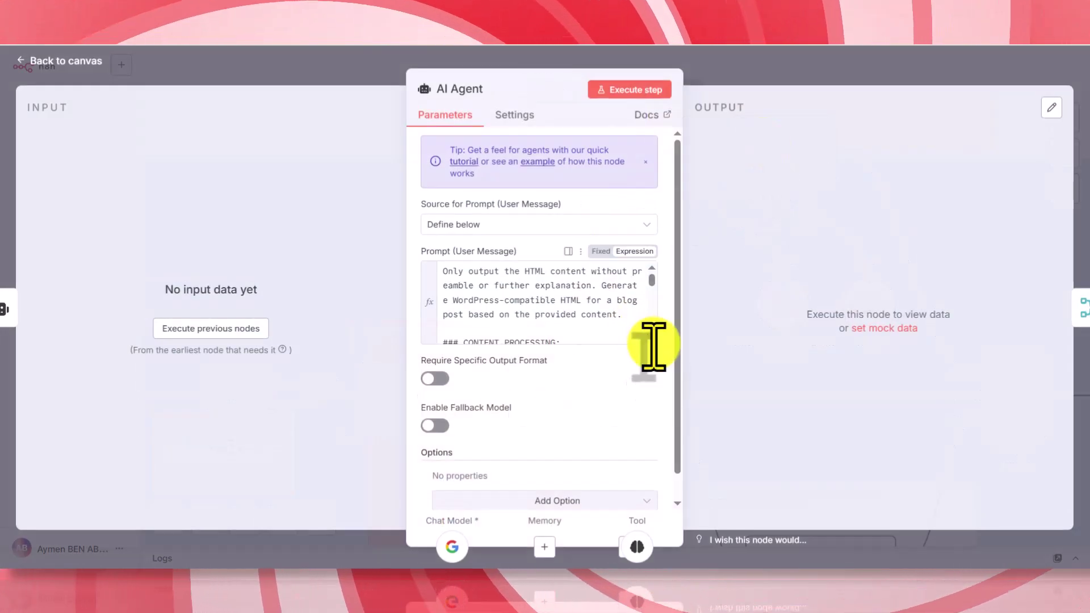
{"action": "left_click", "coordinate": [649, 337]}
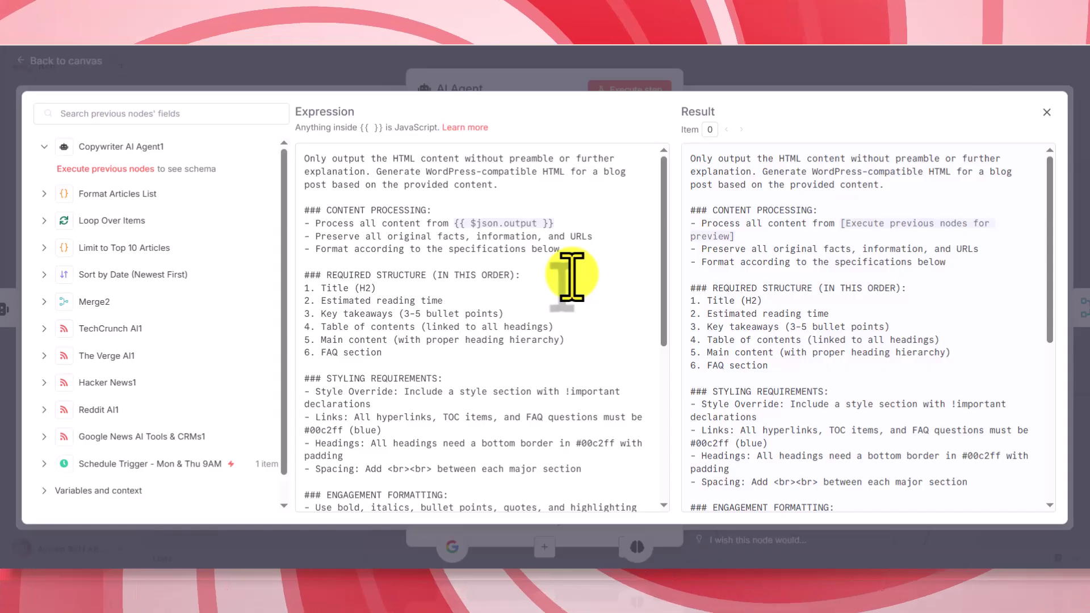
{"action": "scroll", "coordinate": [402, 274], "scroll_direction": "down", "scroll_amount": 10}
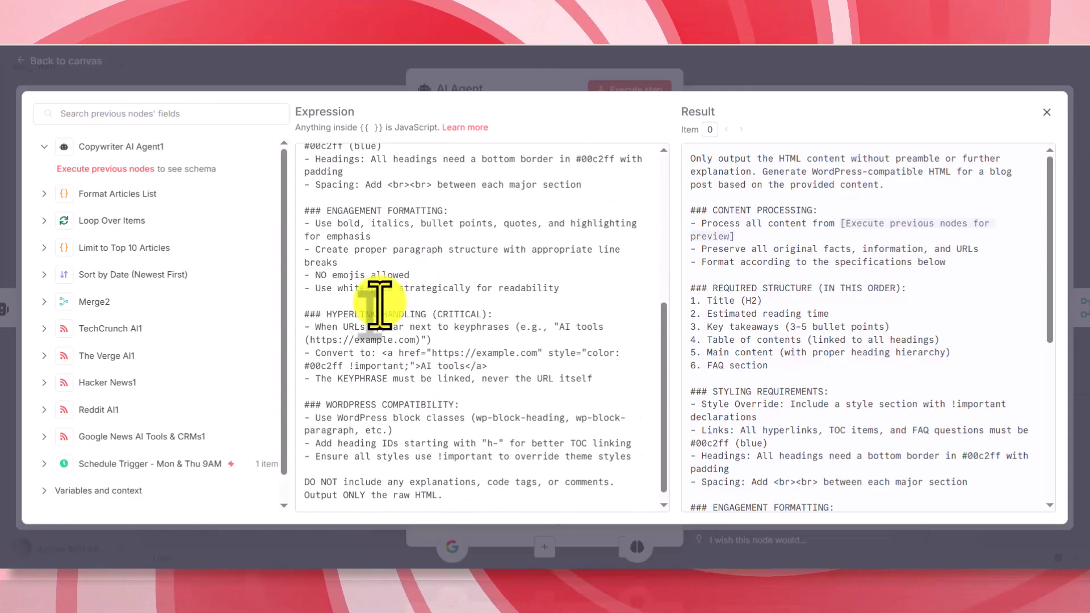
{"action": "left_click", "coordinate": [343, 74]}
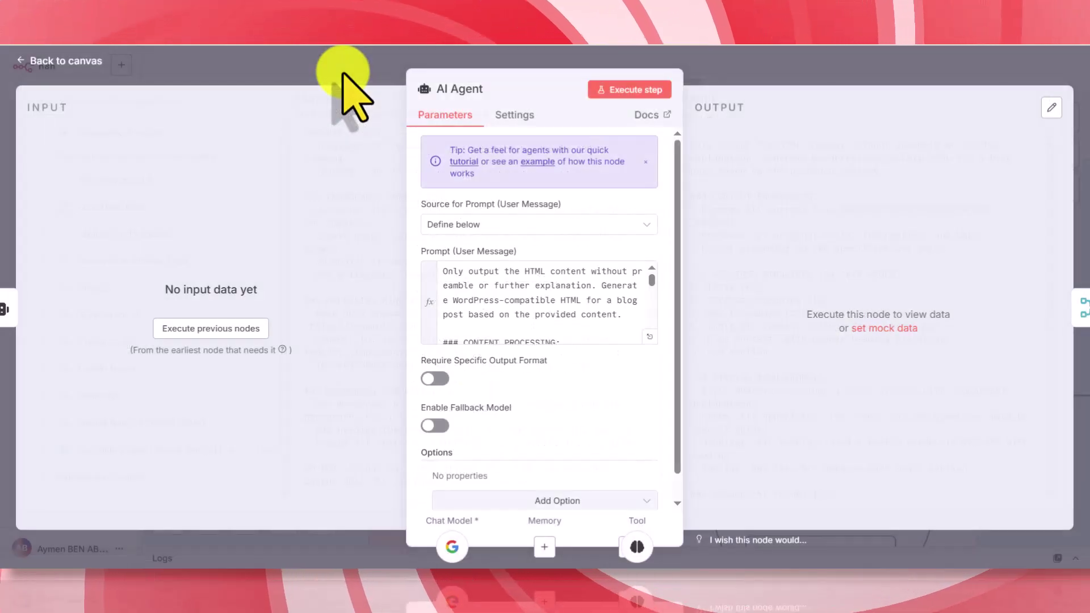
{"action": "left_click", "coordinate": [343, 73]}
- Place Google Gemini Chat Model2 directly beneath the AI Agent node
{"action": "left_click_drag", "start_coordinate": [786, 309], "coordinate": [719, 261]}
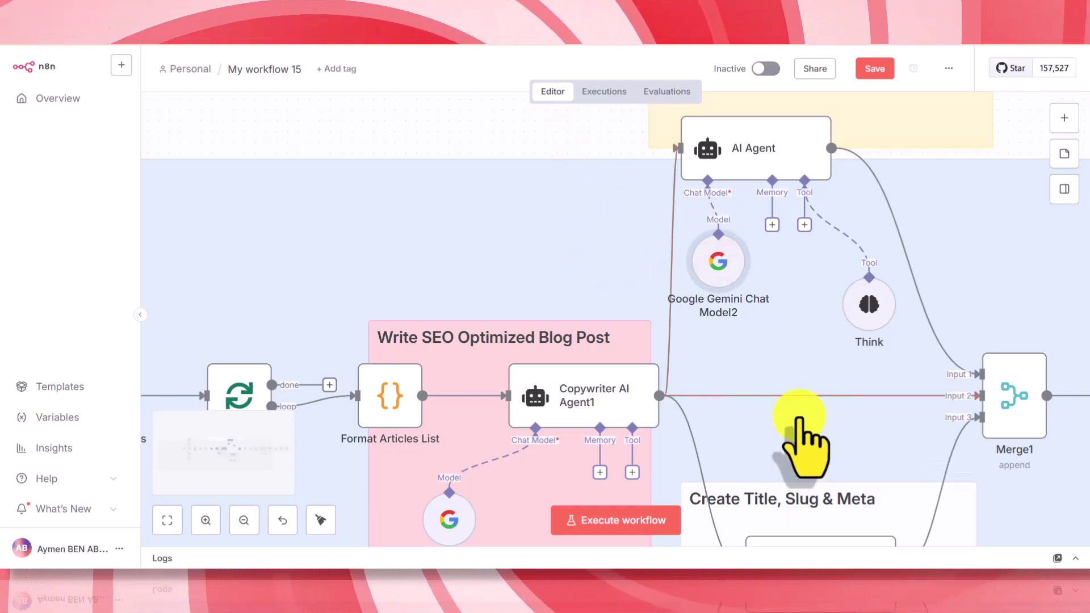
{"action": "scroll", "coordinate": [802, 438], "scroll_direction": "down", "scroll_amount": 3}
{"action": "scroll", "coordinate": [800, 420], "scroll_direction": "down", "scroll_amount": 2}
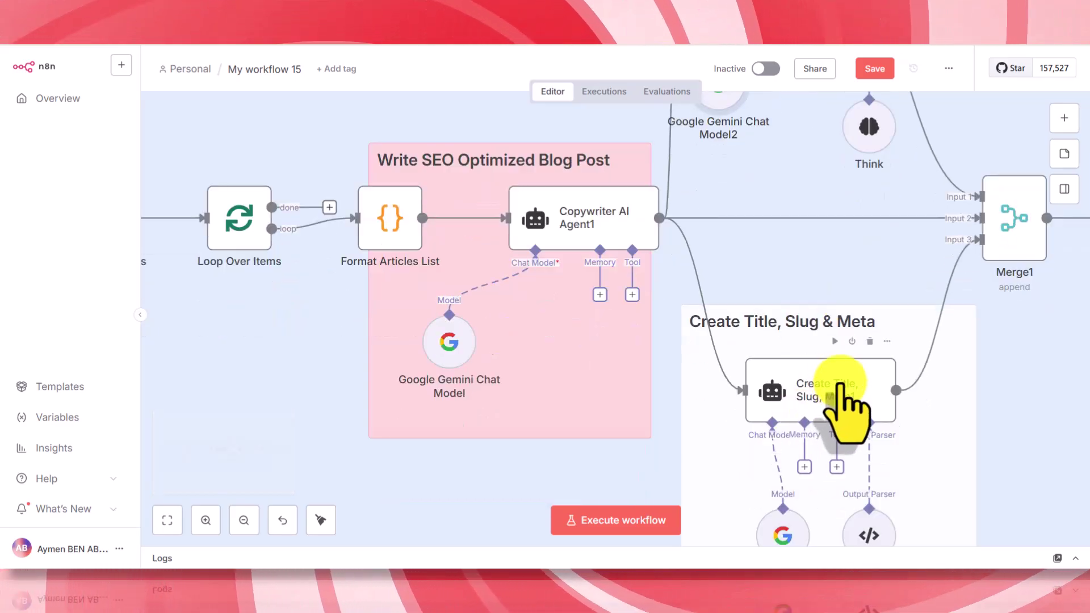
- Review the Create Title, Slug, Meta1 prompt, then pan toward the WordPress posting nodes
{"action": "double_click", "coordinate": [840, 384]}
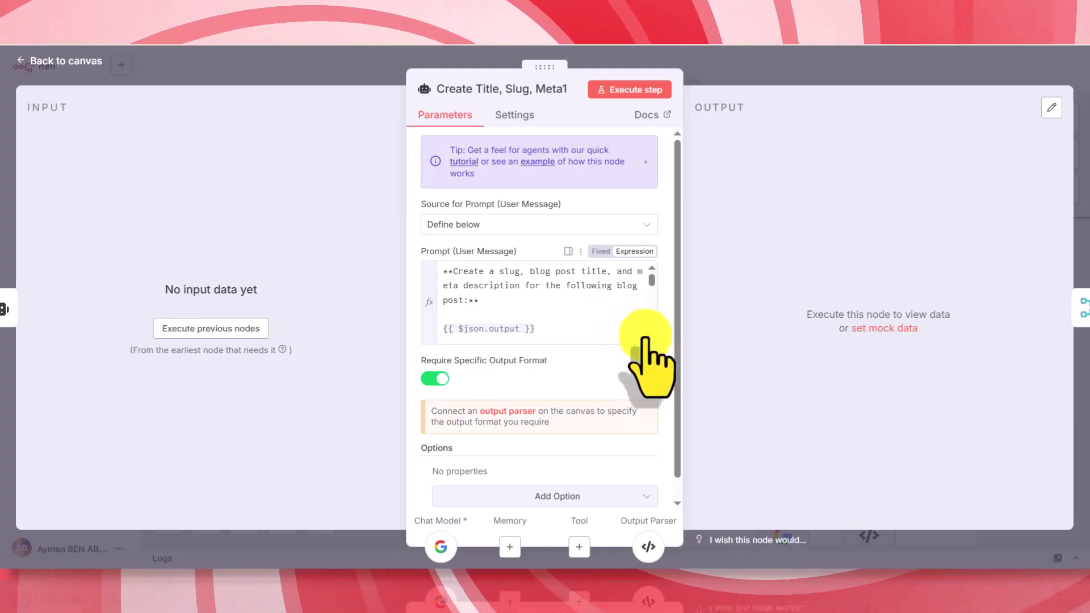
{"action": "left_click", "coordinate": [645, 335]}
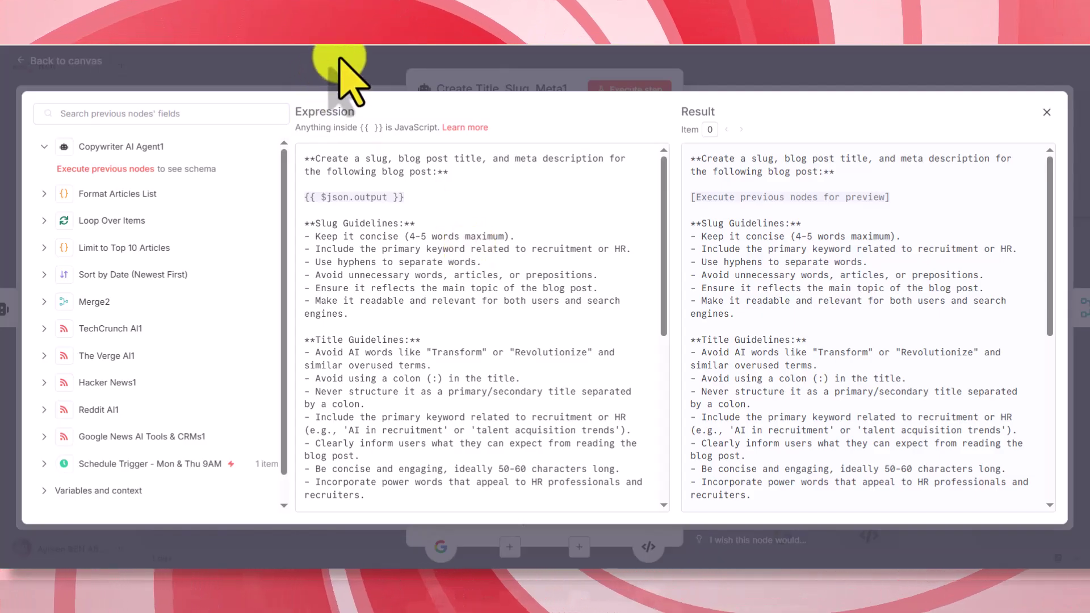
{"action": "key", "text": "Escape"}
{"action": "key", "text": "Escape"}
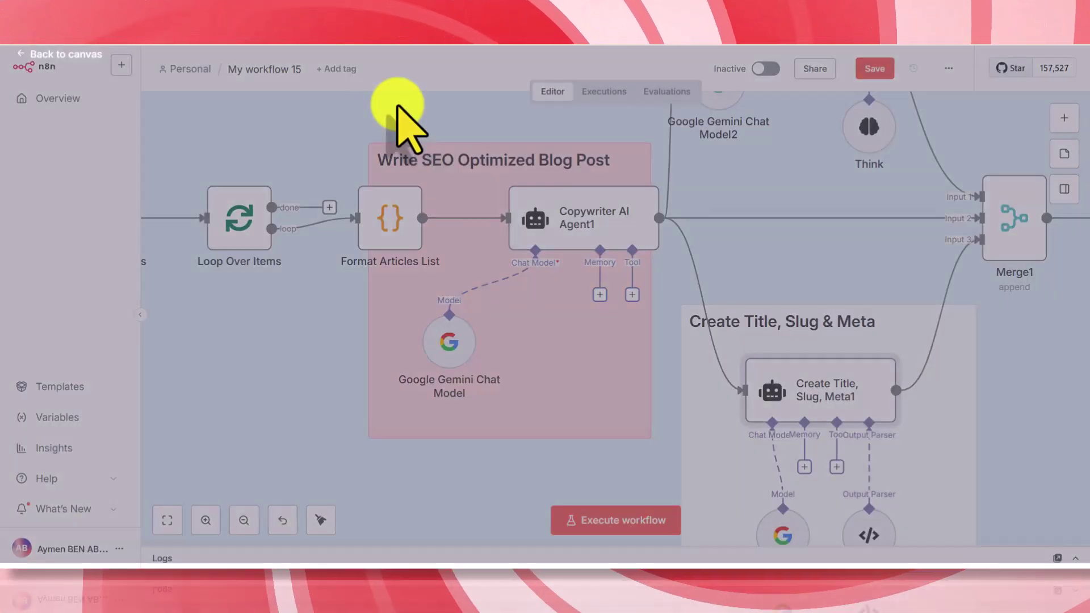
{"action": "left_click_drag", "start_coordinate": [791, 497], "coordinate": [741, 457]}
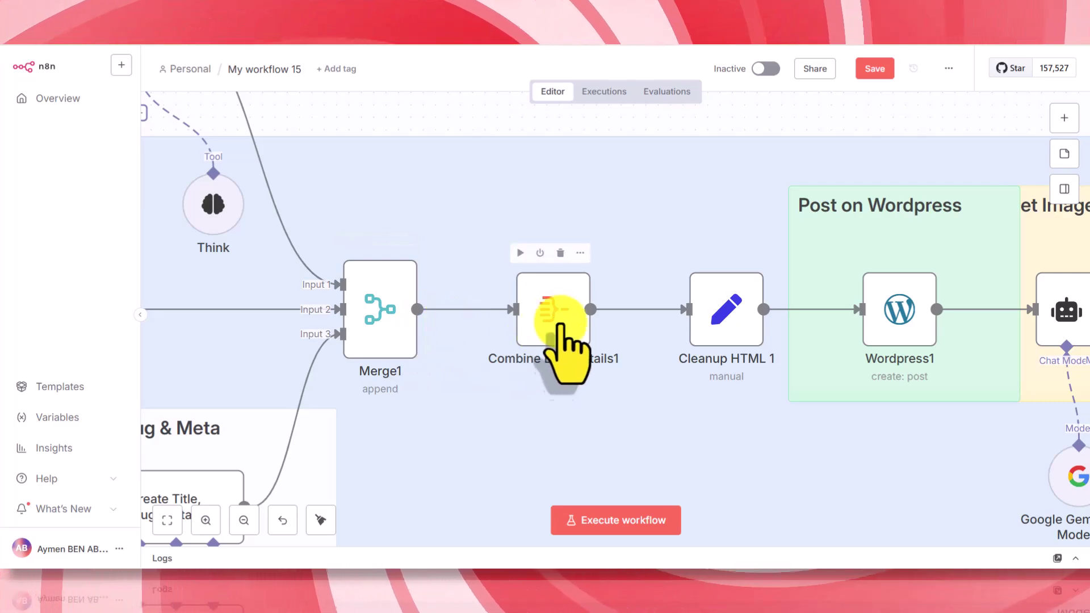
- Inspect Combine Blog Details1 and Cleanup HTML 1, then bring up the Wordpress1 node's settings
{"action": "double_click", "coordinate": [559, 316]}
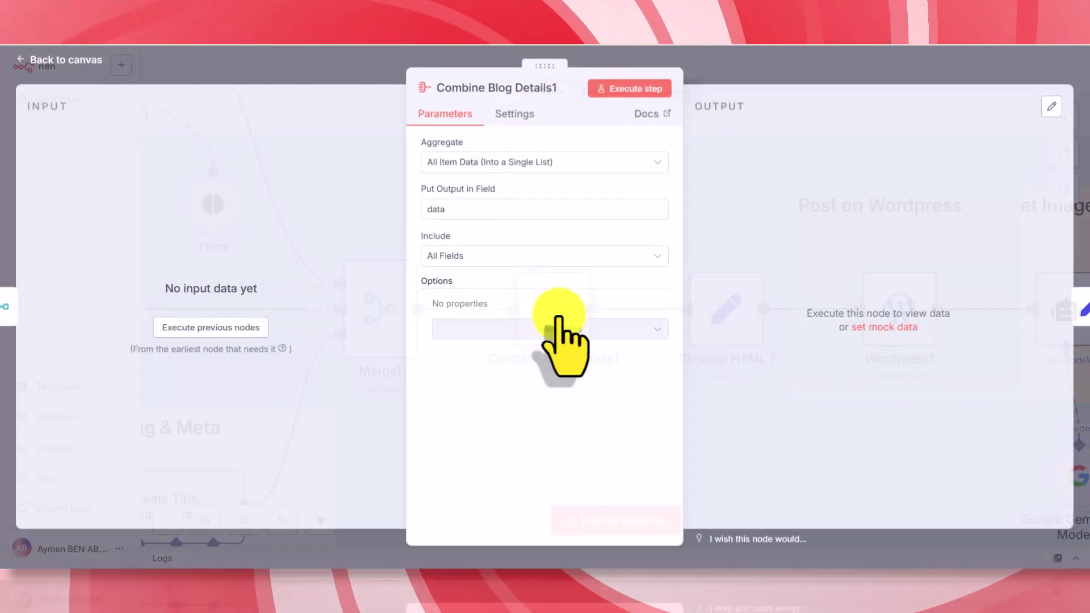
{"action": "left_click", "coordinate": [716, 64]}
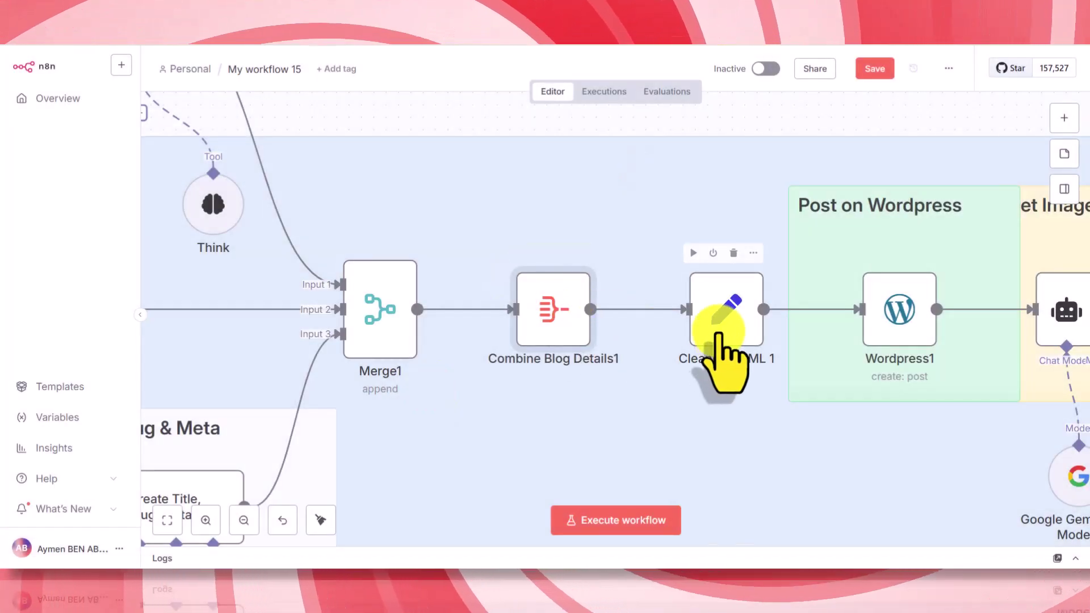
{"action": "double_click", "coordinate": [721, 315]}
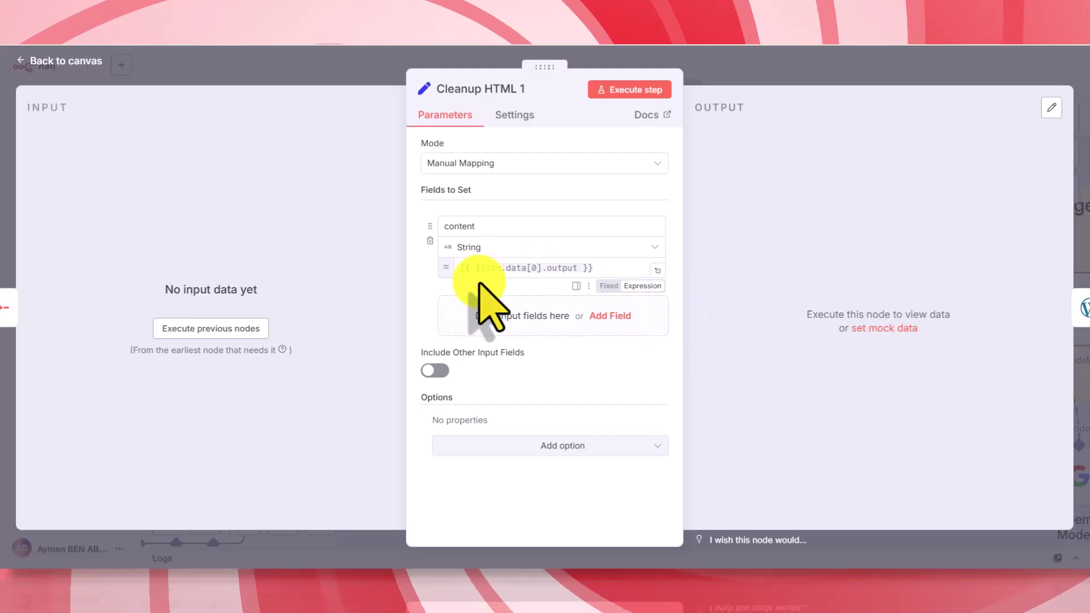
{"action": "left_click", "coordinate": [390, 75]}
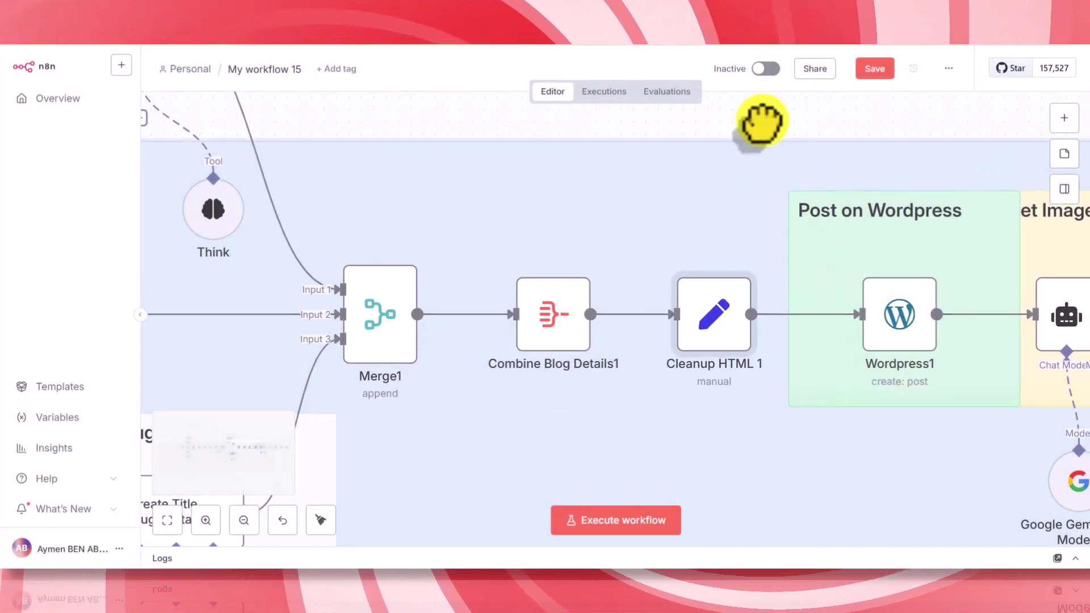
{"action": "double_click", "coordinate": [891, 324]}
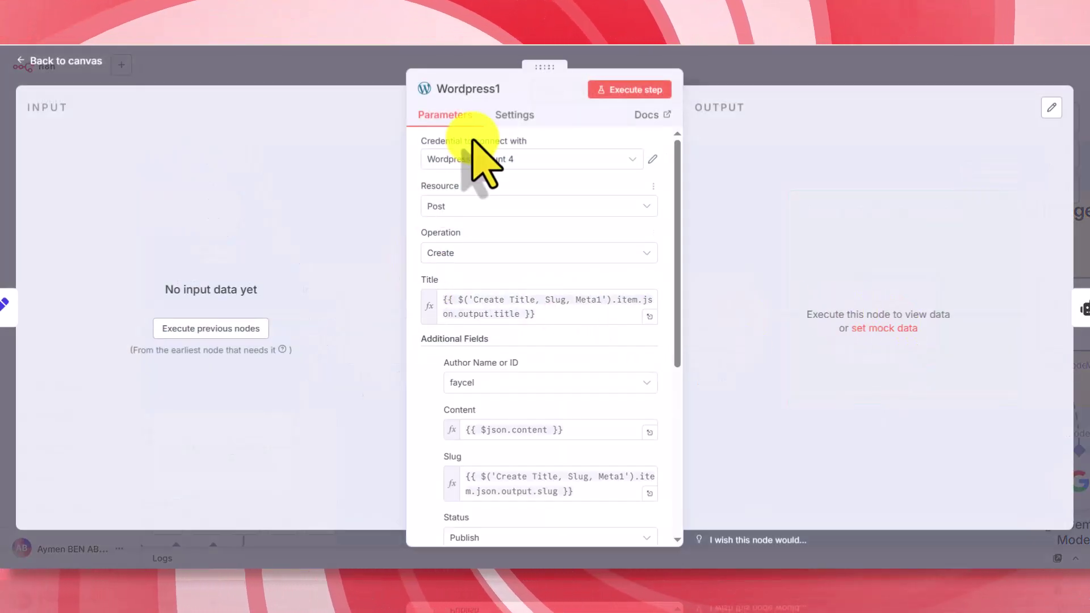
- Create a new blank WordPress credential, Wordpress account 5, for the Wordpress1 node
{"action": "scroll", "coordinate": [410, 347], "scroll_direction": "down", "scroll_amount": 3}
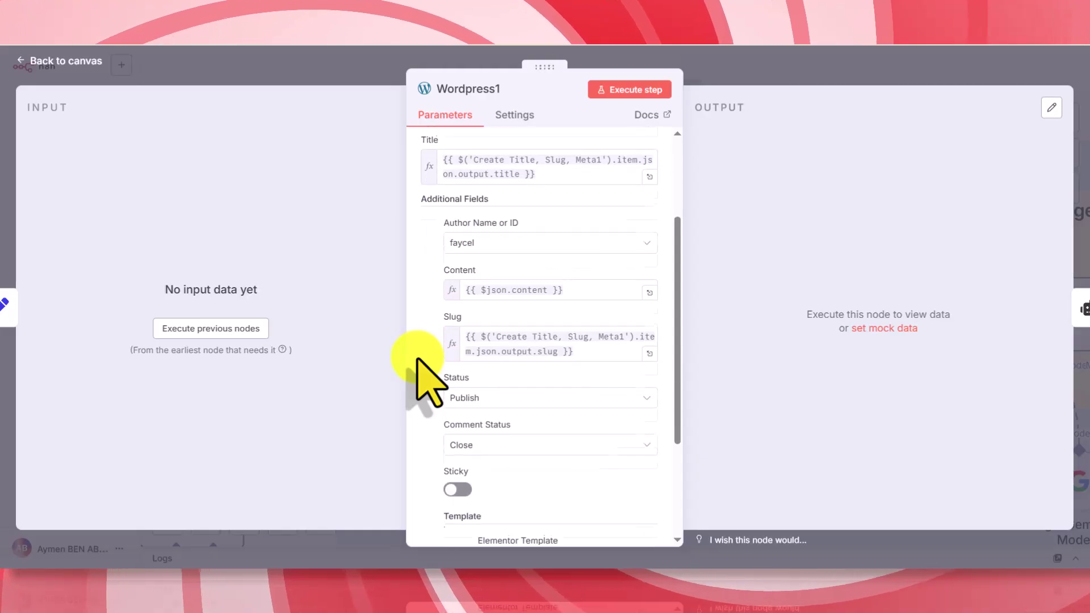
{"action": "scroll", "coordinate": [418, 359], "scroll_direction": "up", "scroll_amount": 3}
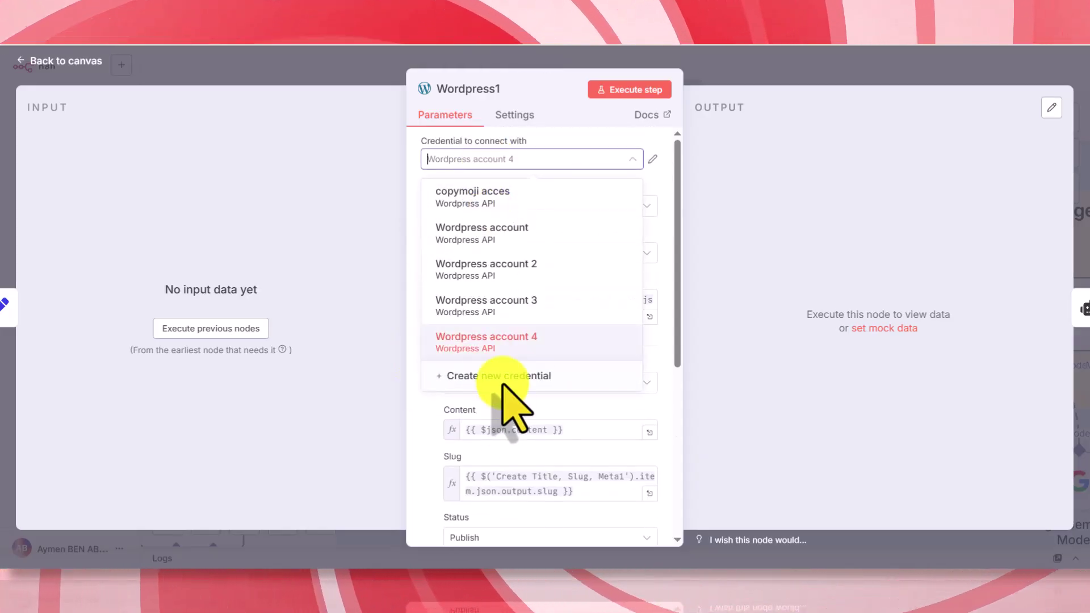
{"action": "left_click", "coordinate": [510, 375]}
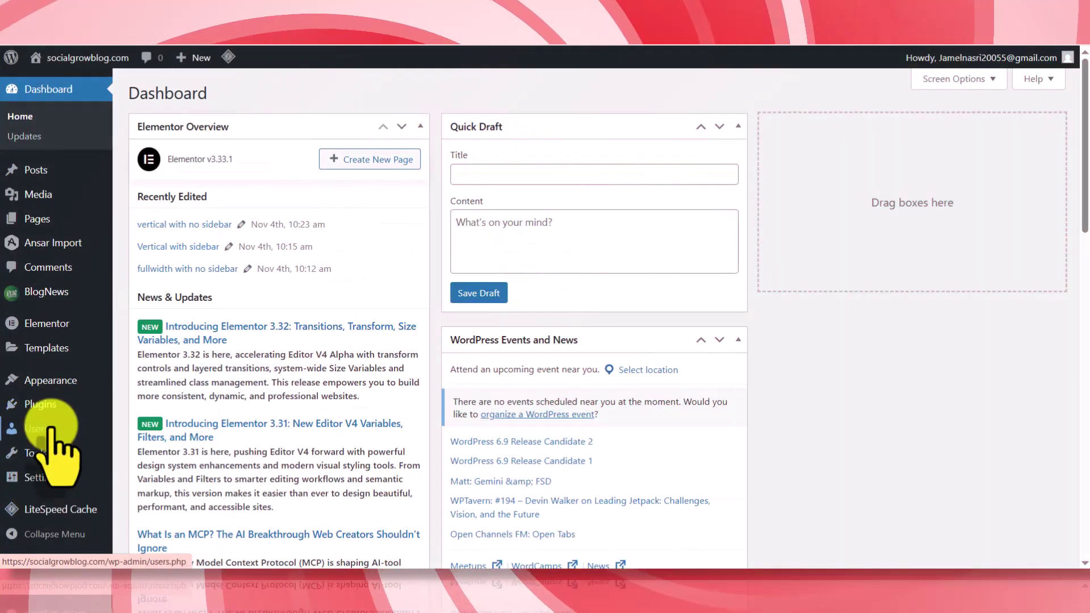
- Start adding a new WordPress user with the Administrator role
{"action": "mouse_move", "coordinate": [44, 433]}
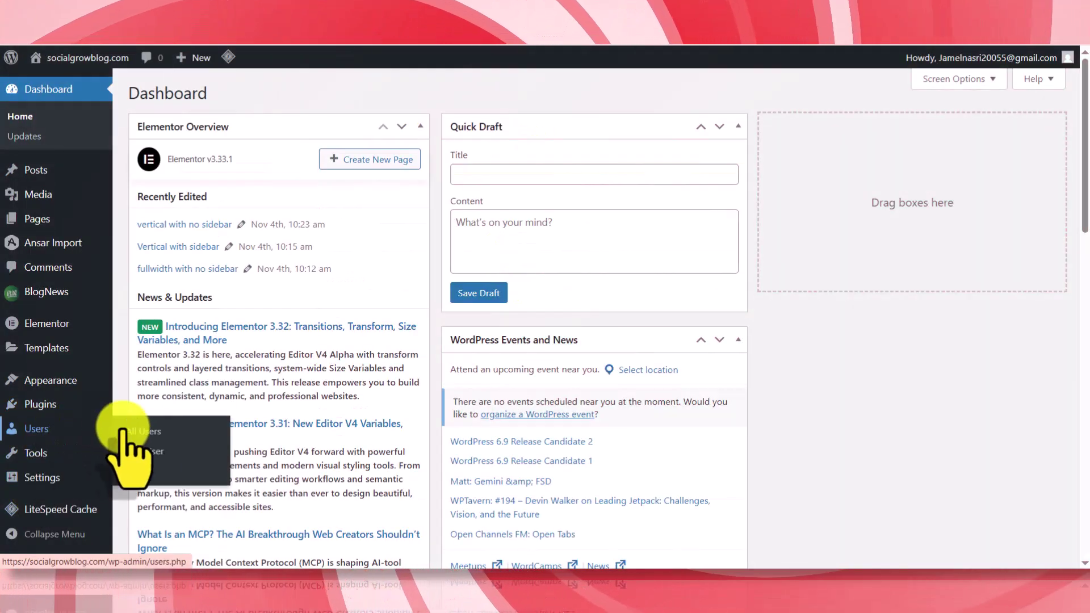
{"action": "left_click", "coordinate": [145, 452]}
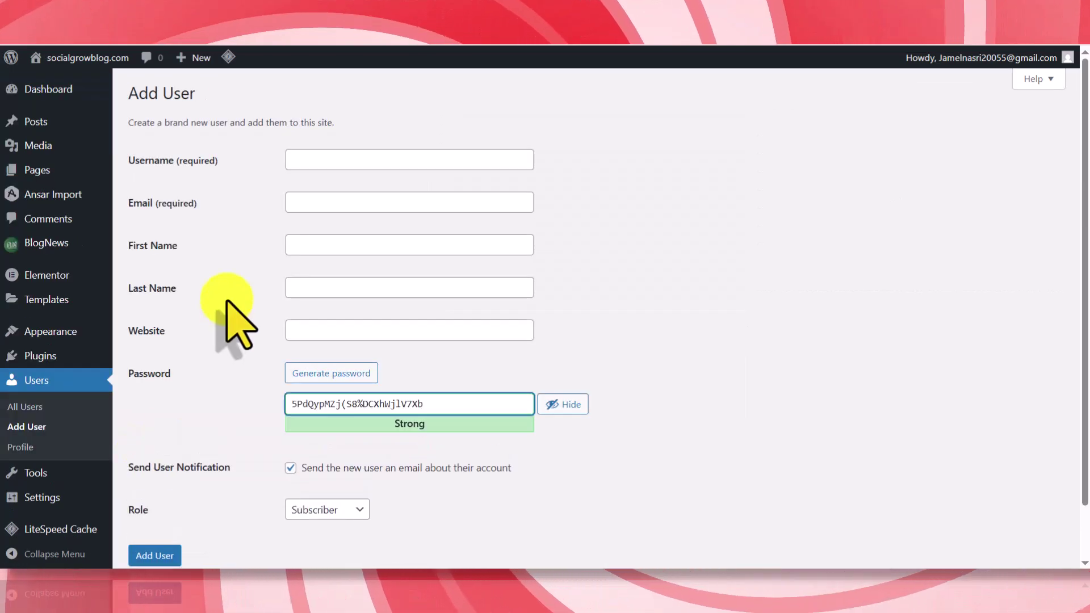
{"action": "scroll", "coordinate": [225, 299], "scroll_direction": "down", "scroll_amount": 2}
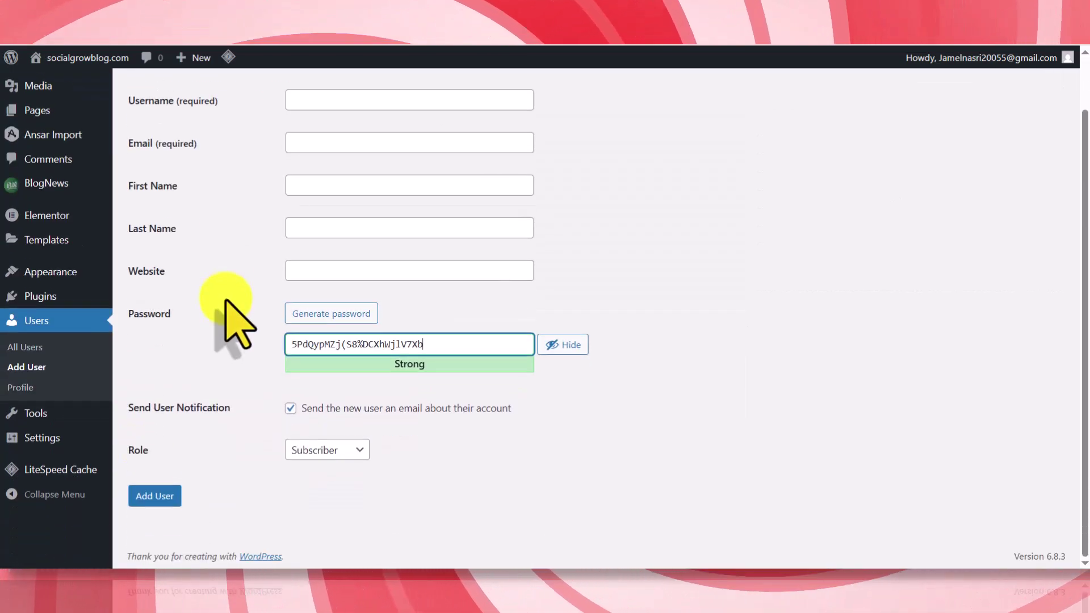
{"action": "left_click", "coordinate": [334, 450]}
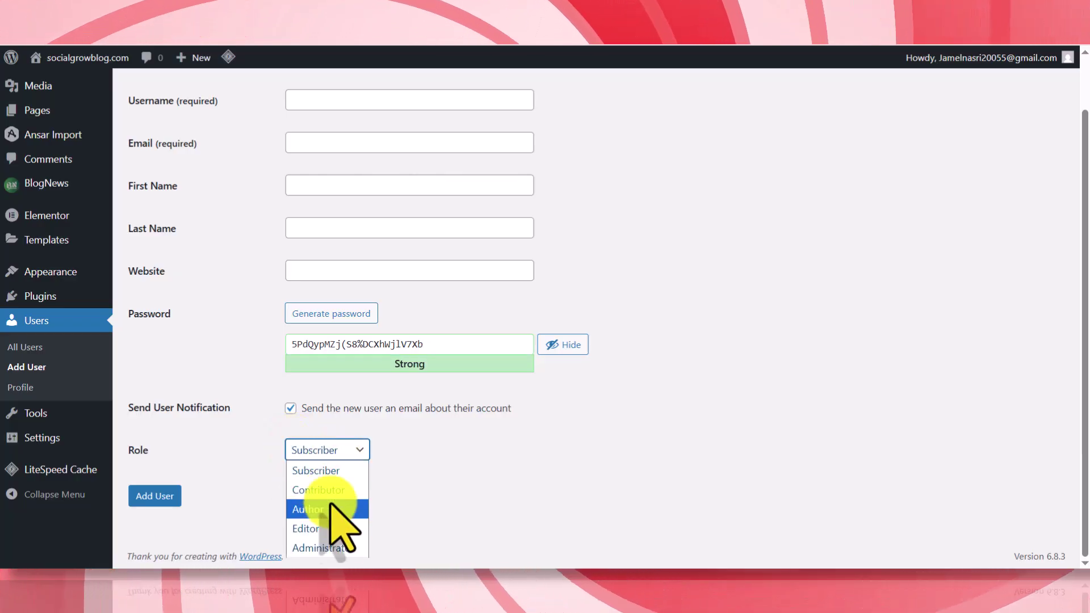
{"action": "left_click", "coordinate": [323, 547]}
- Generate a fresh strong password for the new user and move to the Username field
{"action": "scroll", "coordinate": [245, 417], "scroll_direction": "up", "scroll_amount": 2}
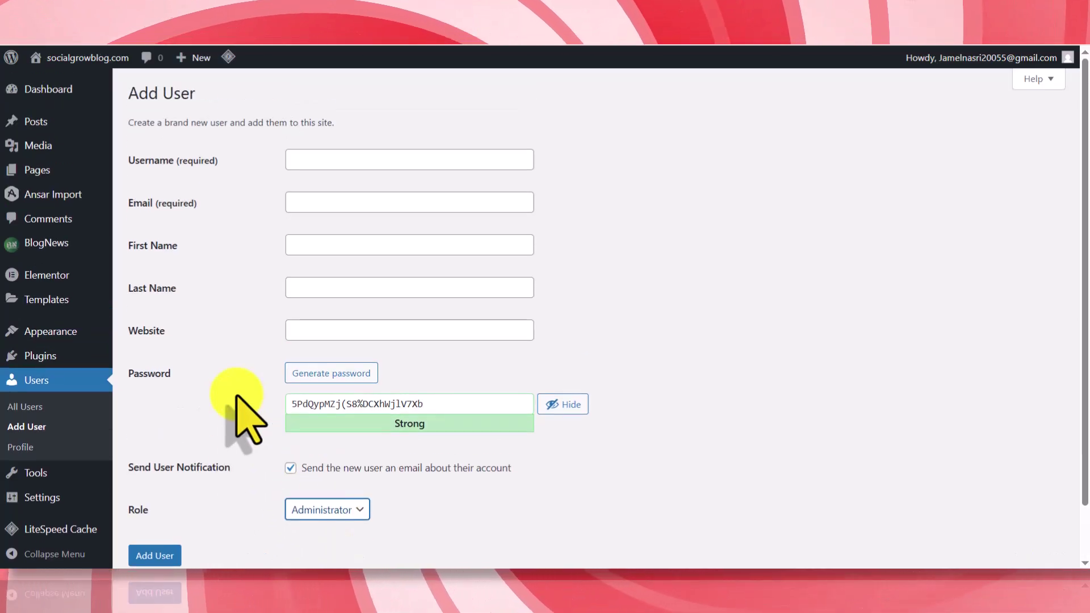
{"action": "triple_click", "coordinate": [446, 403]}
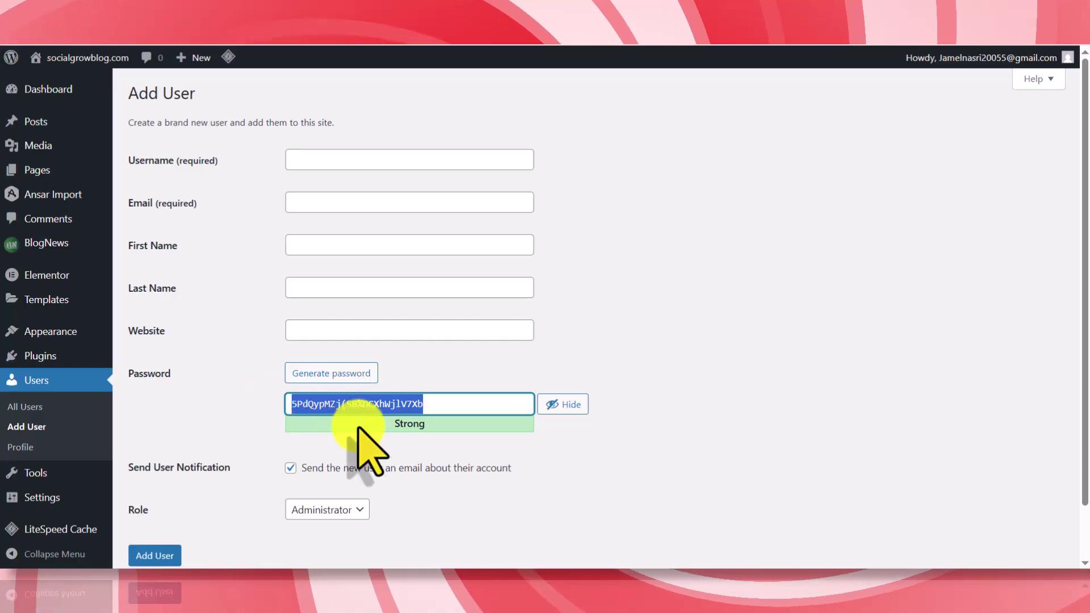
{"action": "left_click", "coordinate": [340, 373]}
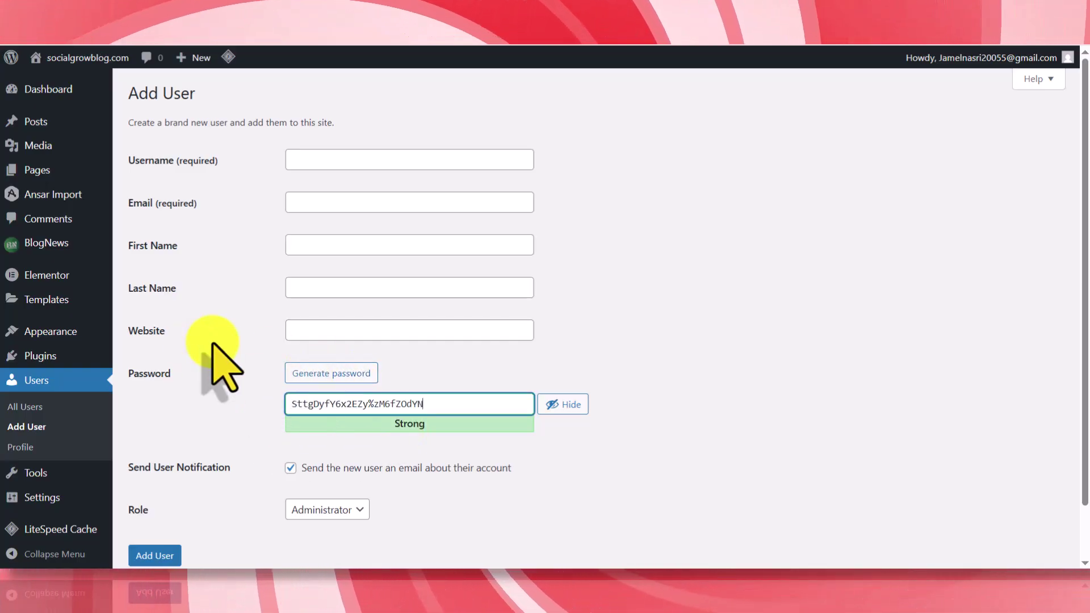
{"action": "left_click", "coordinate": [301, 155]}
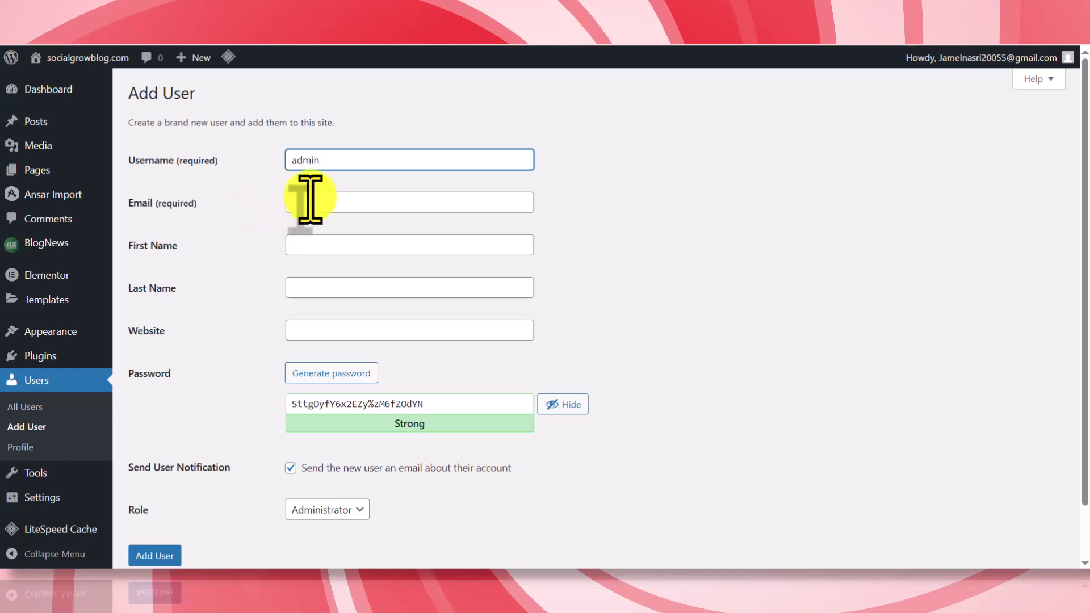
- Scroll the admin user's profile down to the Application Passwords section
{"action": "double_click", "coordinate": [303, 159]}
{"action": "scroll", "coordinate": [243, 304], "scroll_direction": "down", "scroll_amount": 1}
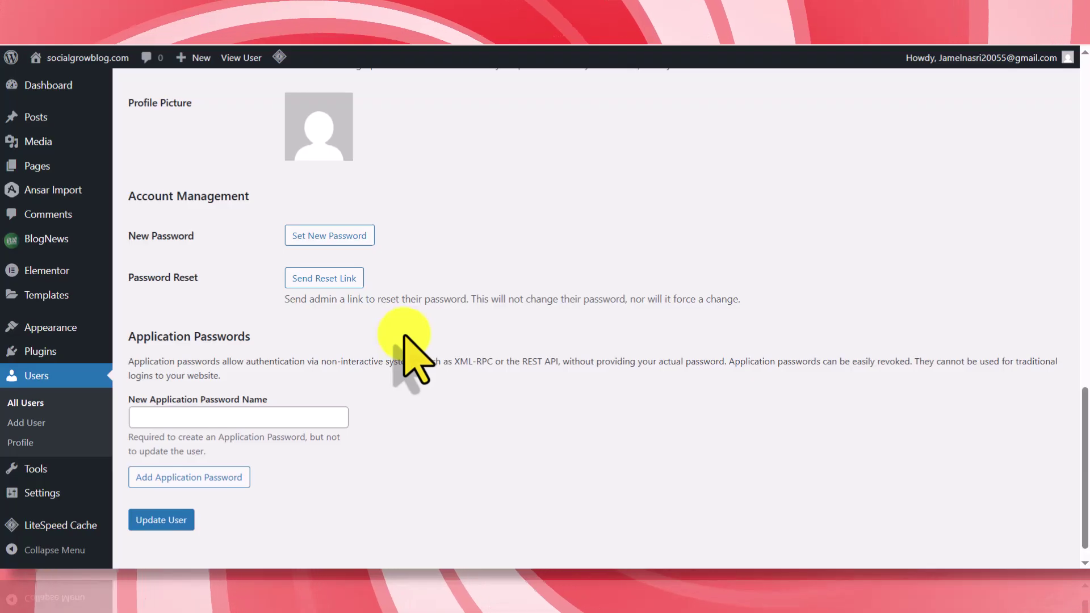
{"action": "scroll", "coordinate": [340, 386], "scroll_direction": "down", "scroll_amount": 1}
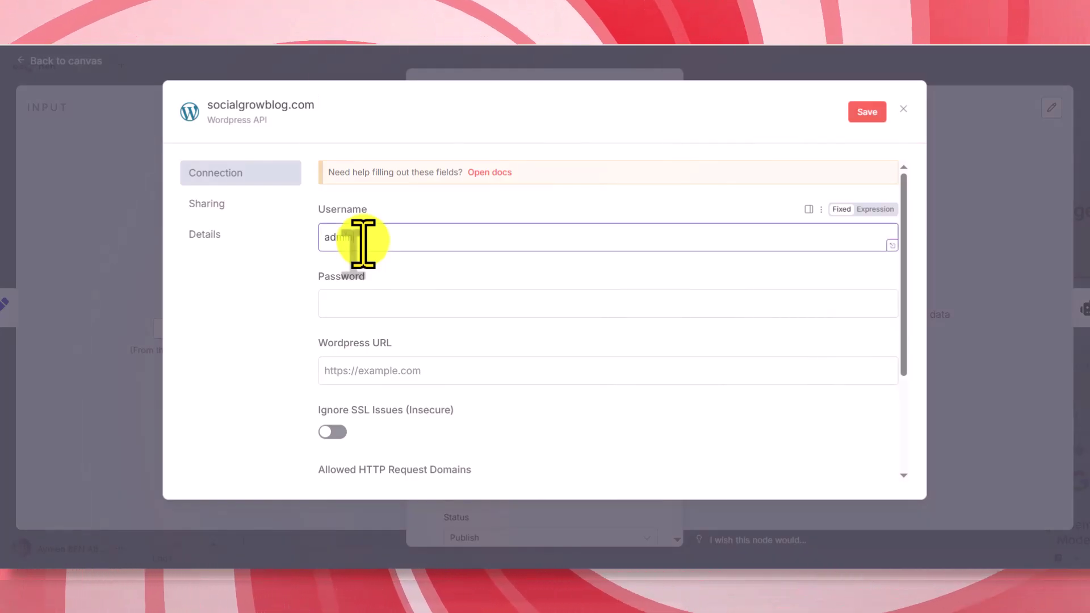
- Fill the WordPress credential with the application password and blog URL, then save it
{"action": "left_click", "coordinate": [358, 309]}
{"action": "key", "text": "ctrl+v"}
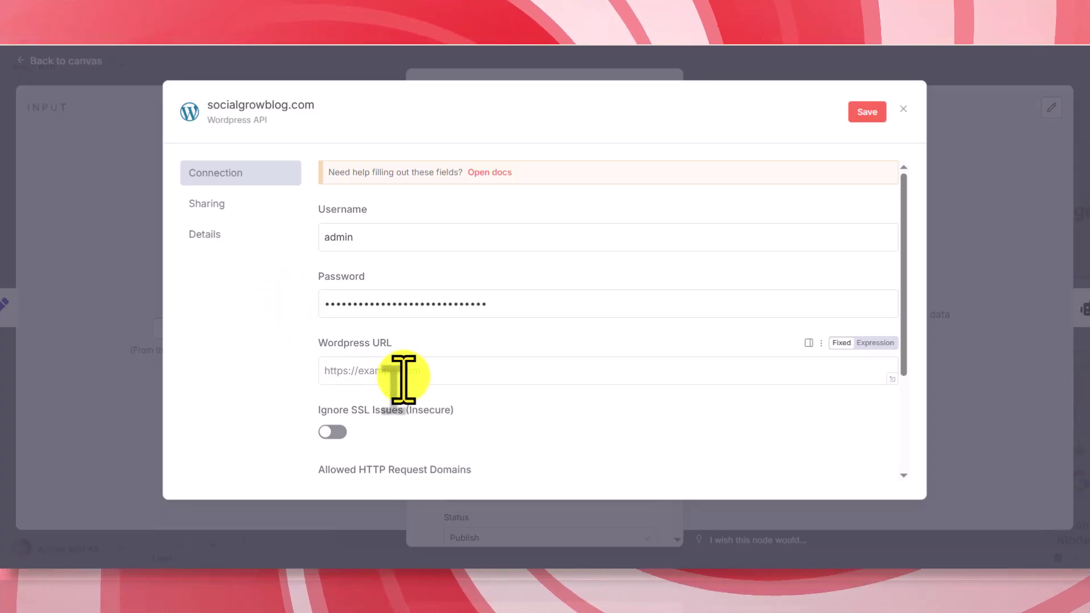
{"action": "left_click", "coordinate": [483, 372]}
{"action": "type", "text": "https://socialgrowblog.com/"}
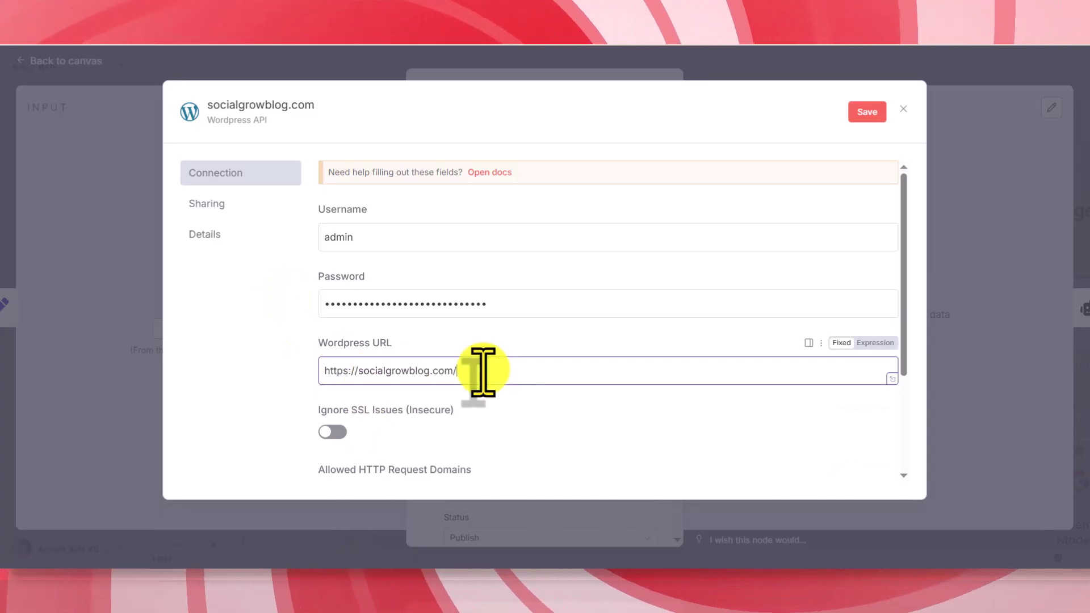
{"action": "left_click", "coordinate": [874, 113]}
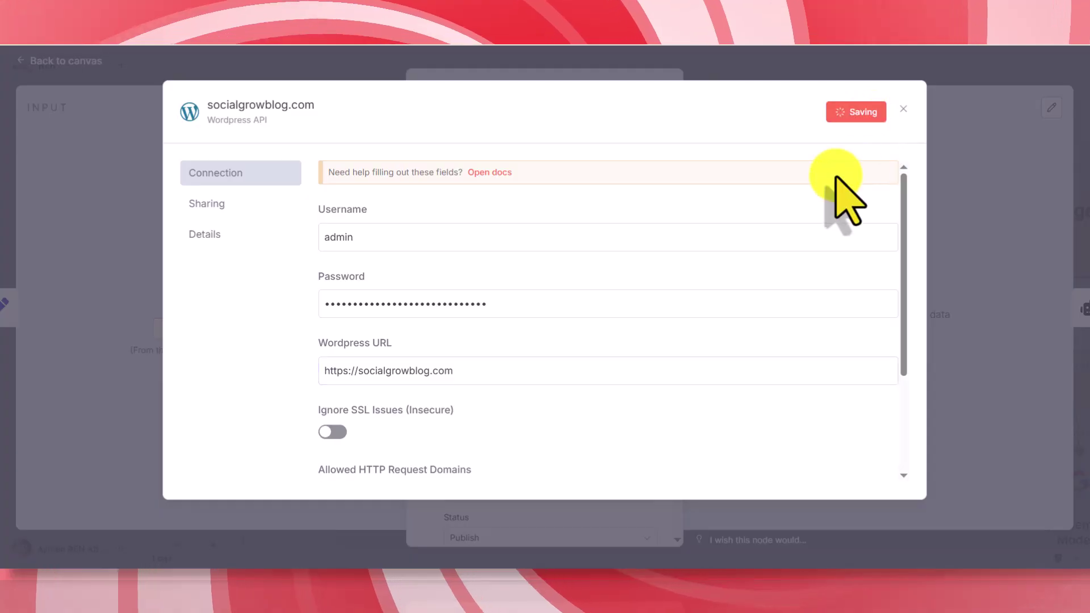
{"action": "left_click", "coordinate": [505, 77]}
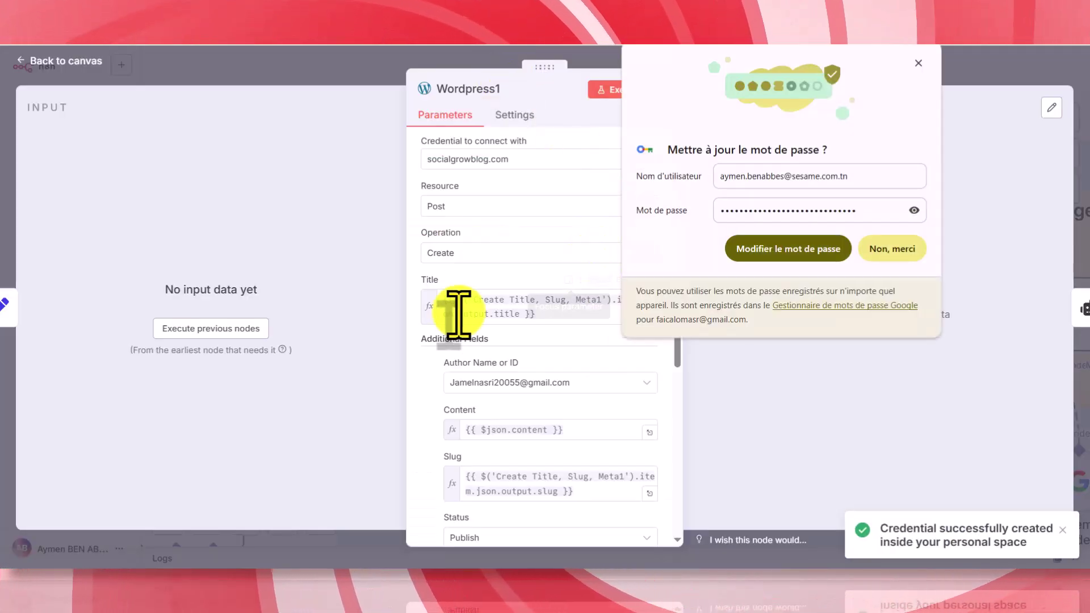
- Set the Wordpress1 node's post author to admin and return to the canvas
{"action": "left_click", "coordinate": [918, 63]}
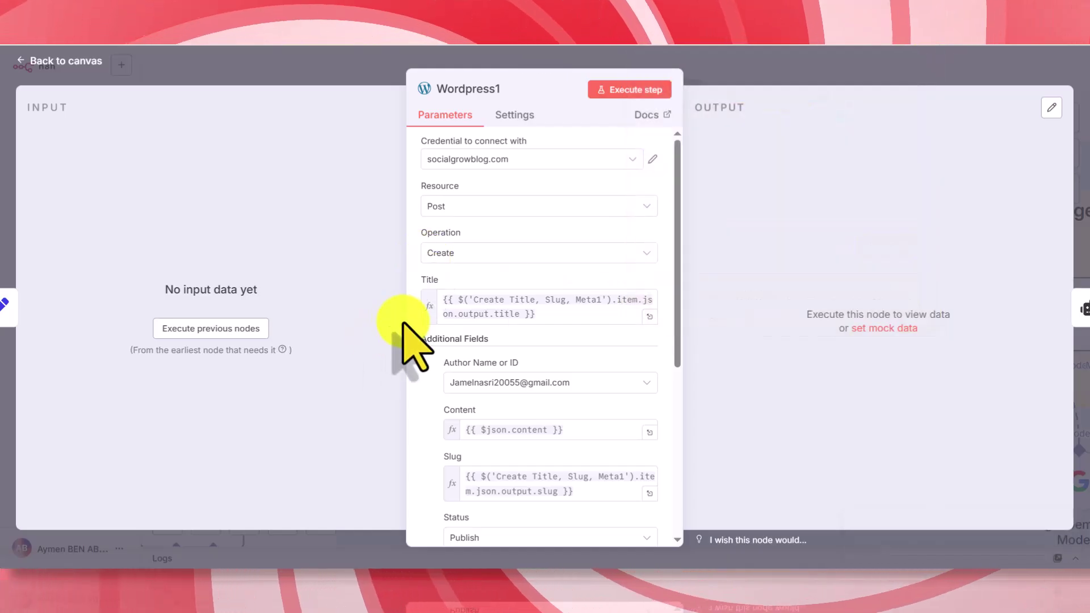
{"action": "scroll", "coordinate": [414, 341], "scroll_direction": "down", "scroll_amount": 1}
{"action": "left_click", "coordinate": [499, 311]}
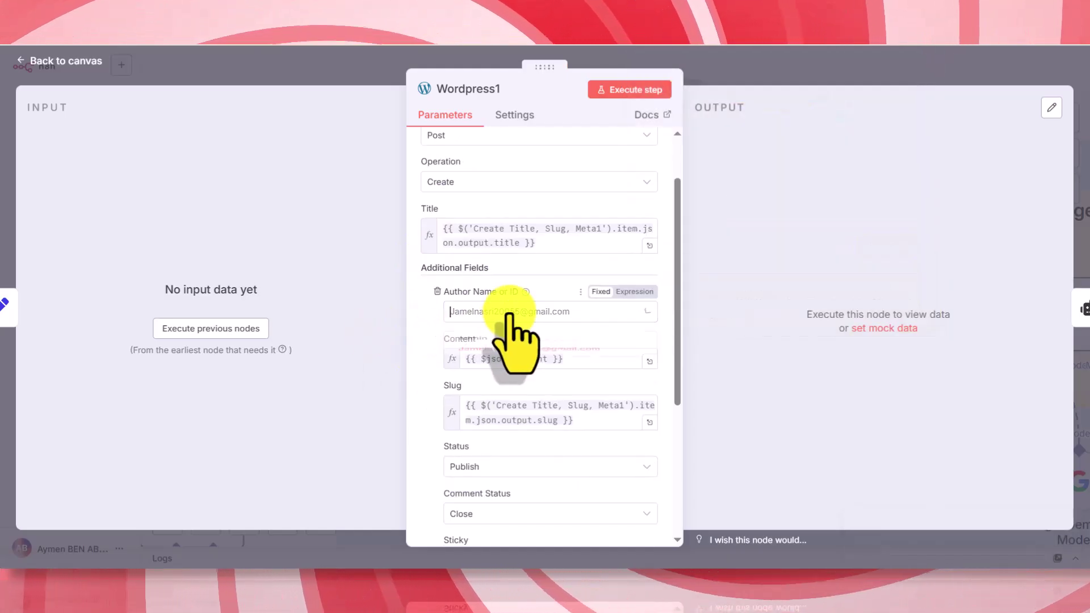
{"action": "left_click", "coordinate": [499, 345]}
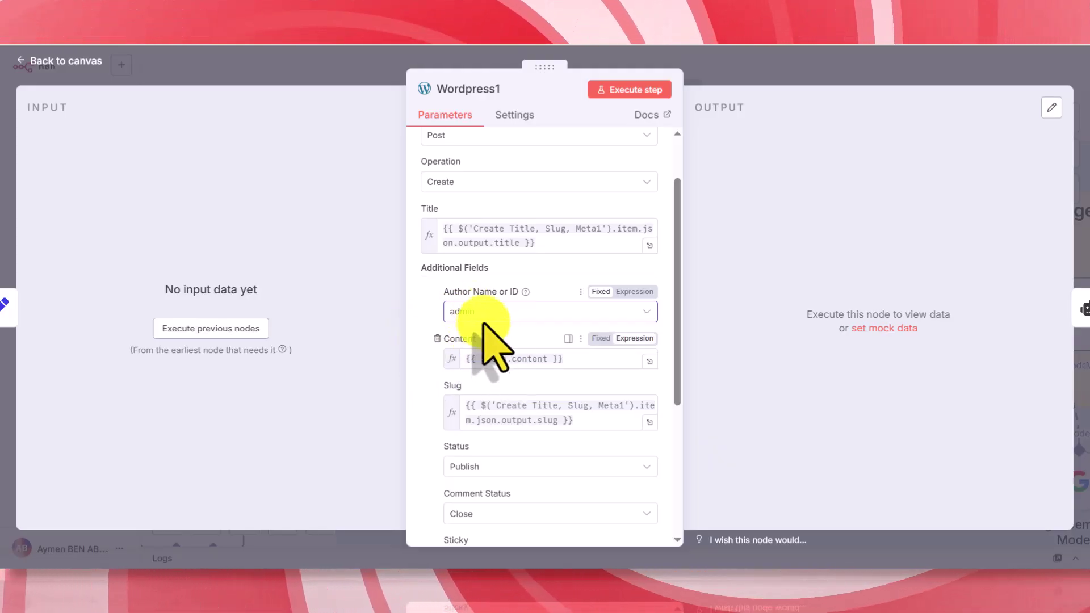
{"action": "scroll", "coordinate": [423, 342], "scroll_direction": "down", "scroll_amount": 4}
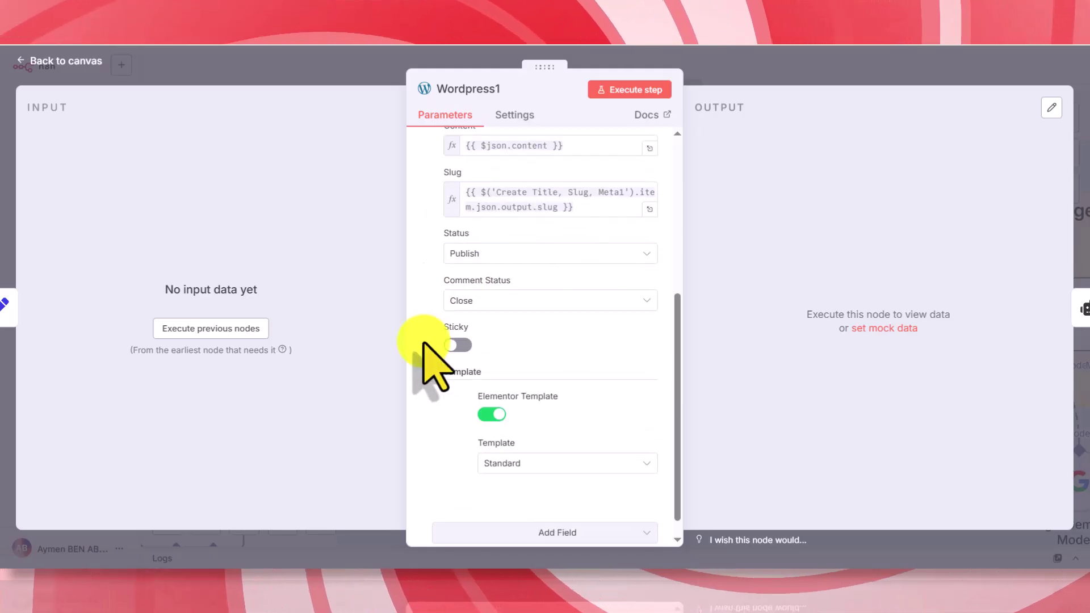
{"action": "scroll", "coordinate": [426, 349], "scroll_direction": "up", "scroll_amount": 5}
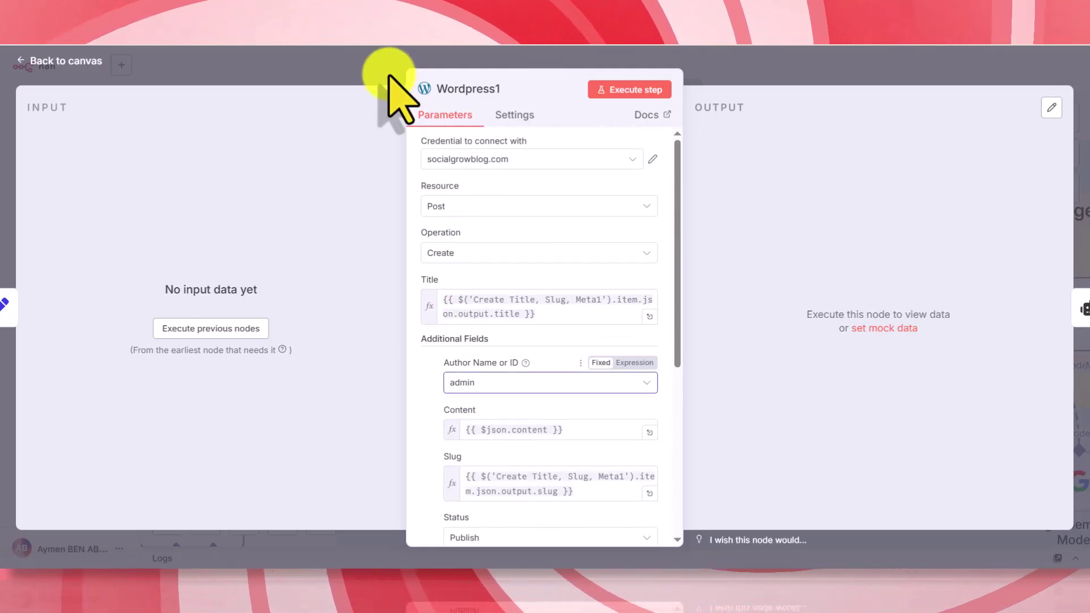
{"action": "left_click", "coordinate": [389, 76]}
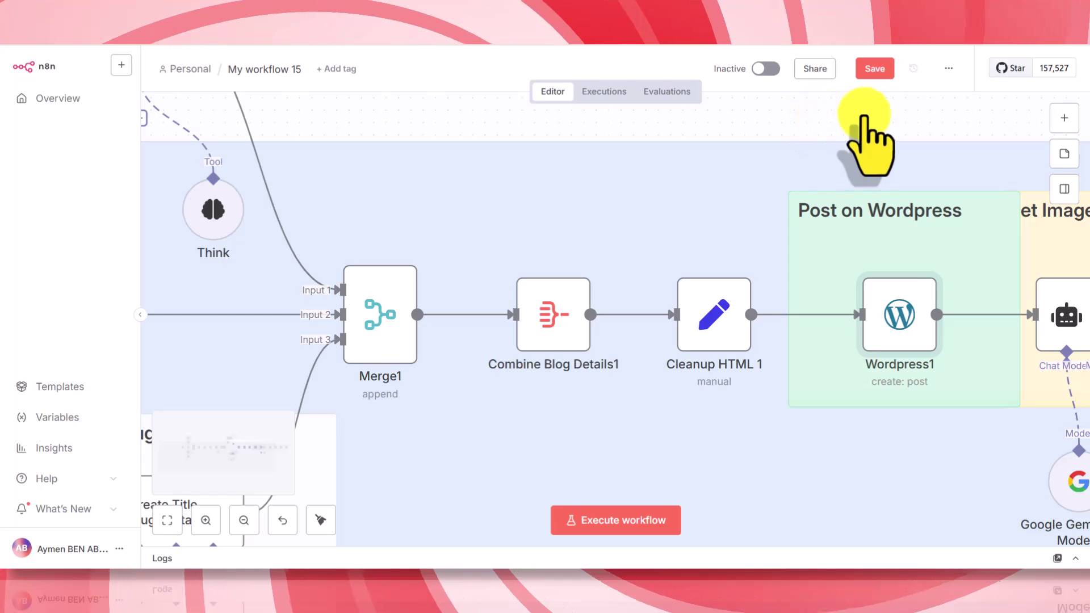
- Shift Gemini Chat Model3 left and strip the leading blank lines from AI Agent1's prompt
{"action": "scroll", "coordinate": [858, 108], "scroll_direction": "up", "scroll_amount": 1}
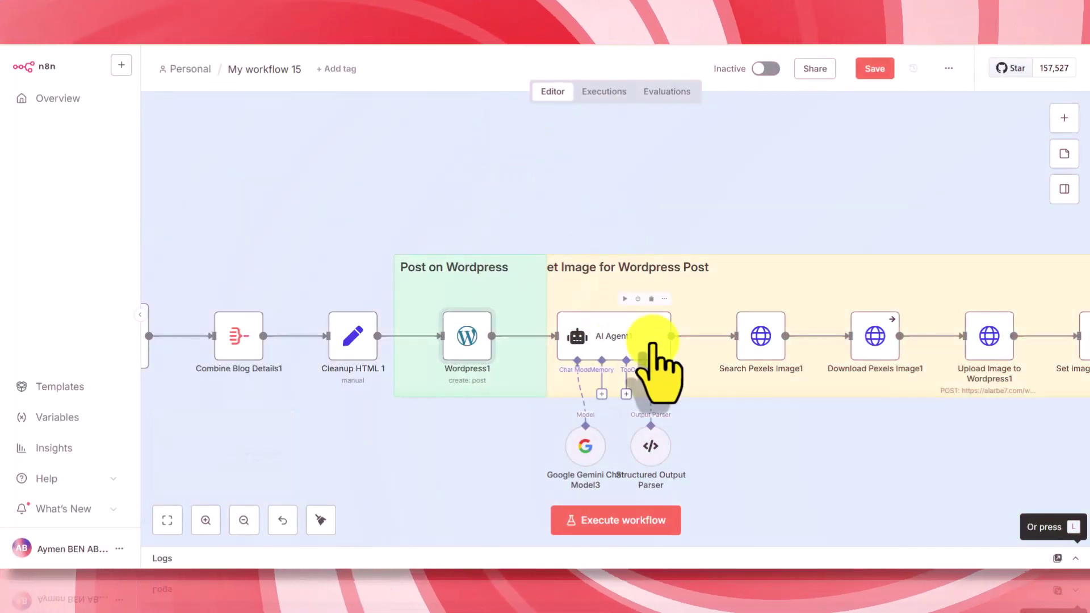
{"action": "left_click_drag", "start_coordinate": [585, 448], "coordinate": [544, 448]}
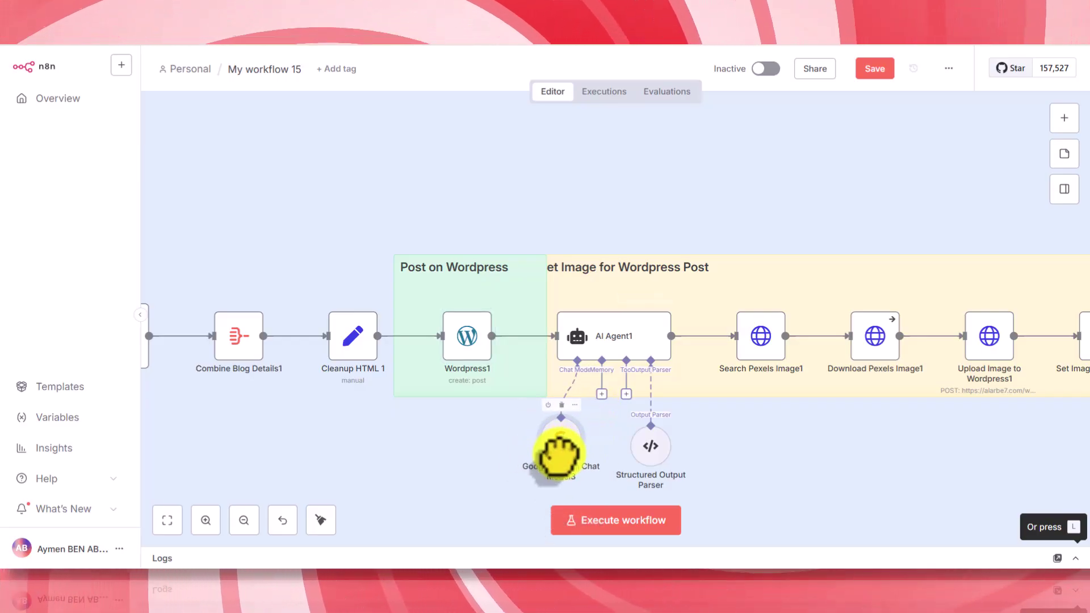
{"action": "double_click", "coordinate": [615, 339]}
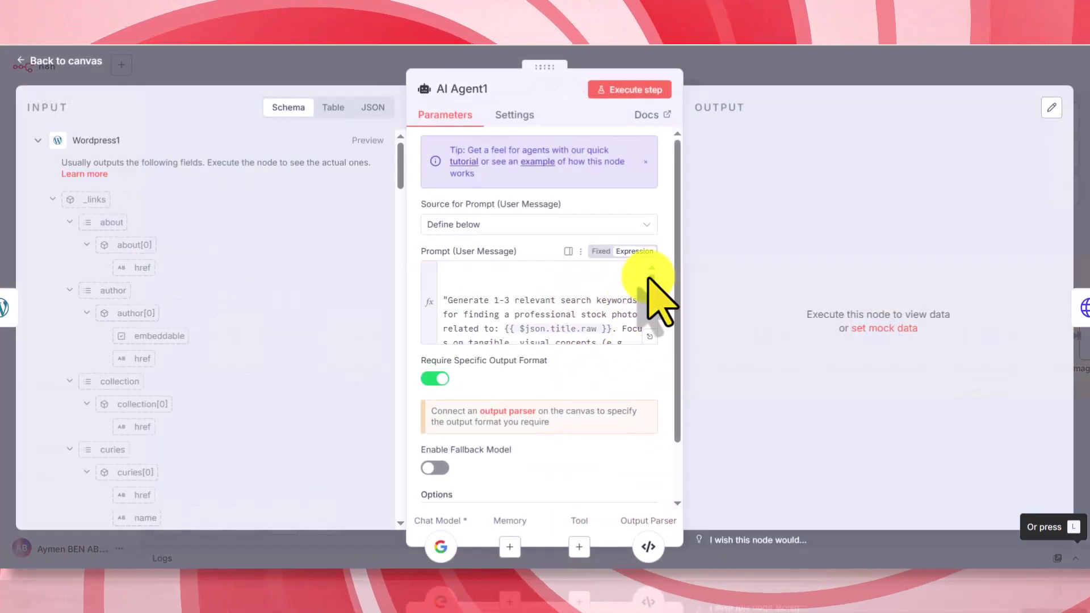
{"action": "left_click_drag", "start_coordinate": [652, 290], "coordinate": [655, 331]}
{"action": "left_click", "coordinate": [643, 349]}
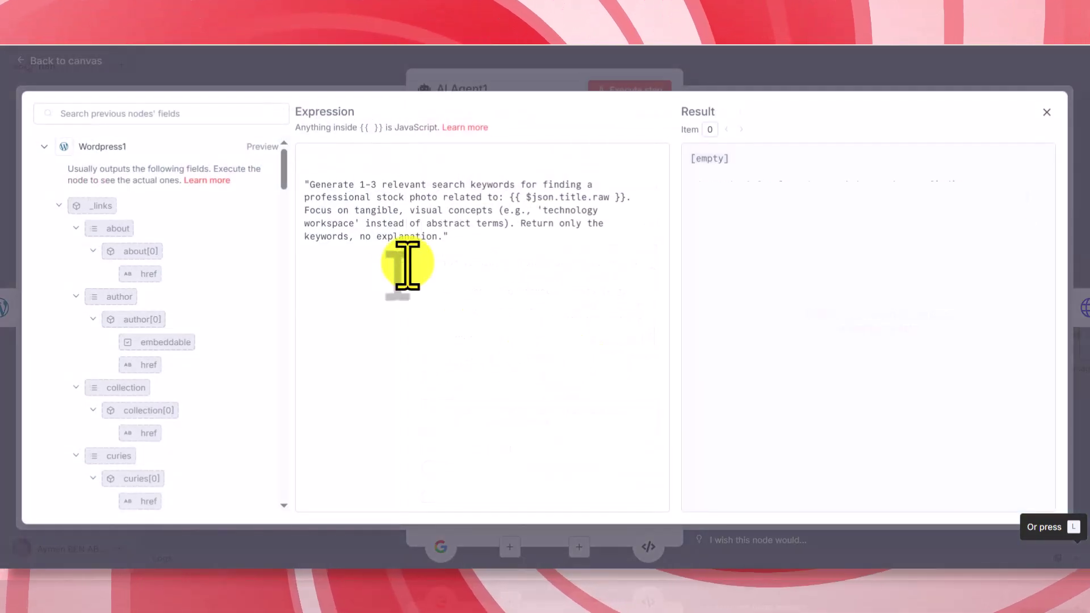
{"action": "left_click", "coordinate": [345, 151]}
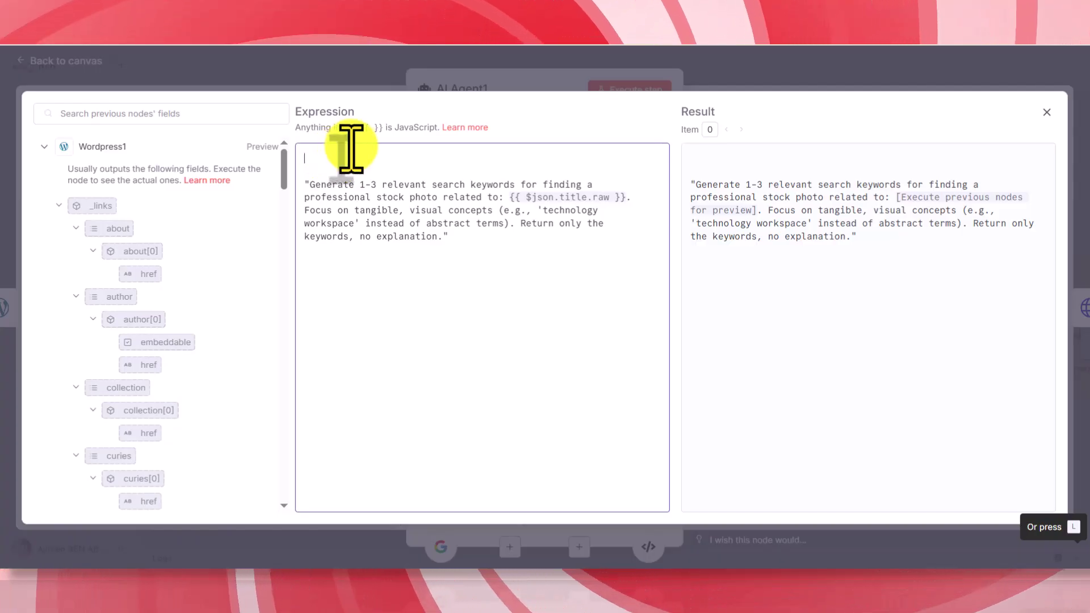
{"action": "key", "text": "Delete"}
{"action": "key", "text": "Delete"}
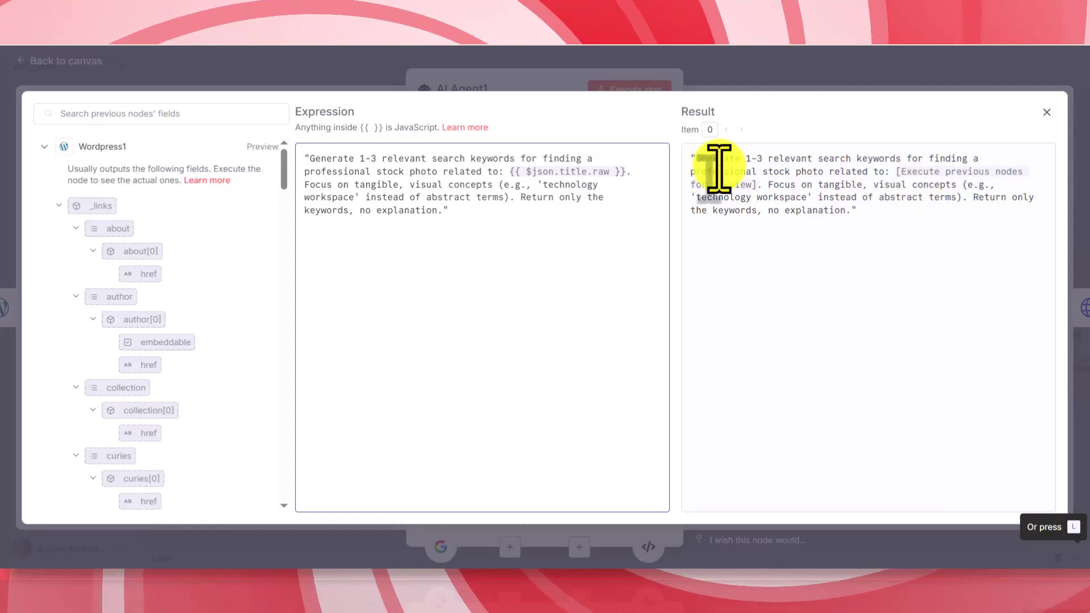
{"action": "left_click", "coordinate": [518, 79]}
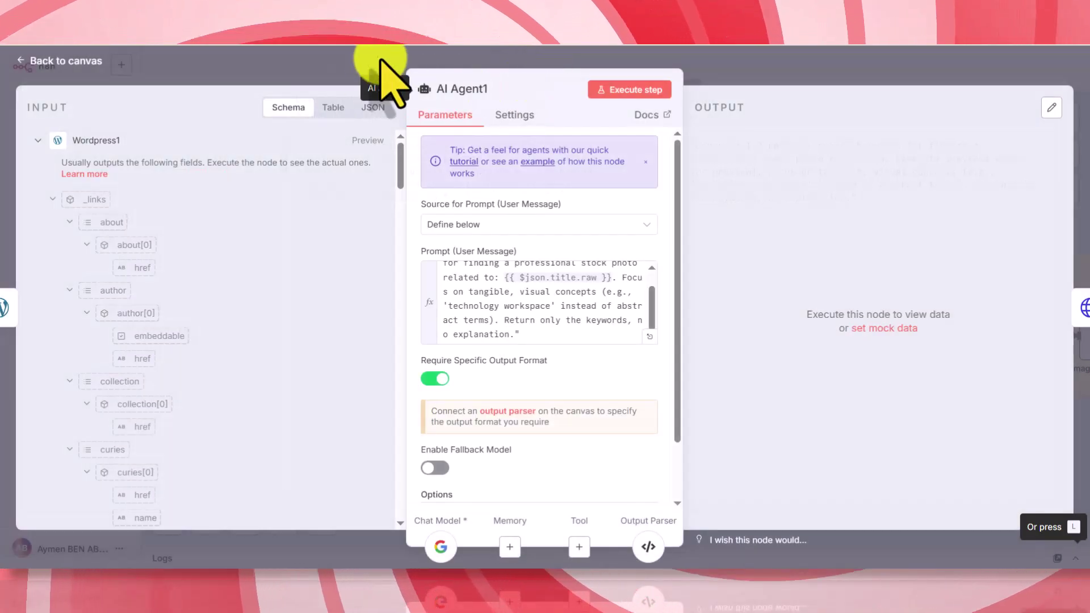
{"action": "left_click", "coordinate": [380, 60]}
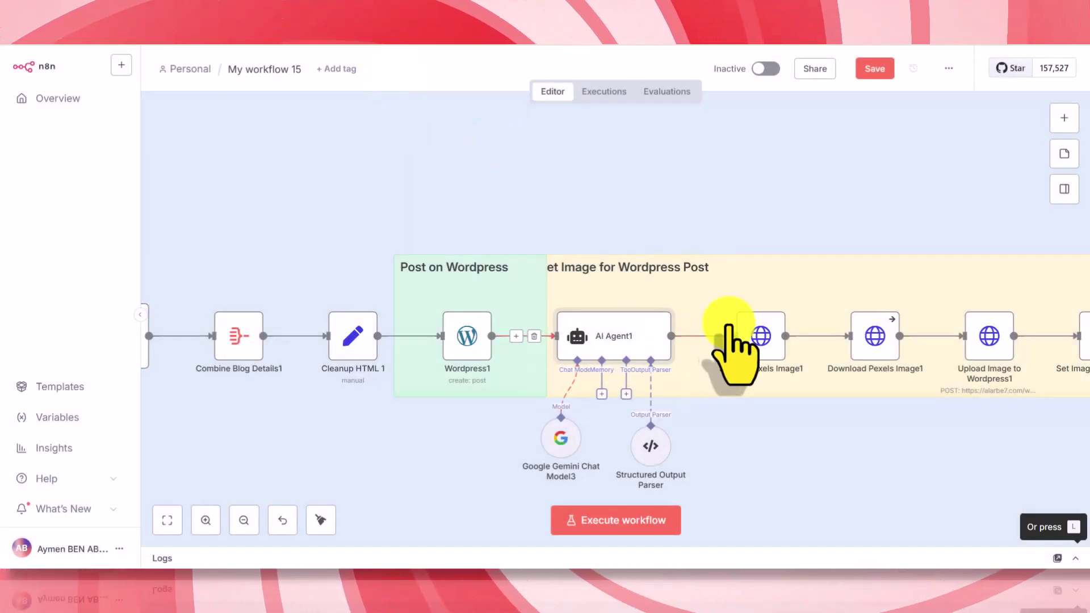
- Review the Search Pexels Image1 node's settings
{"action": "double_click", "coordinate": [757, 338]}
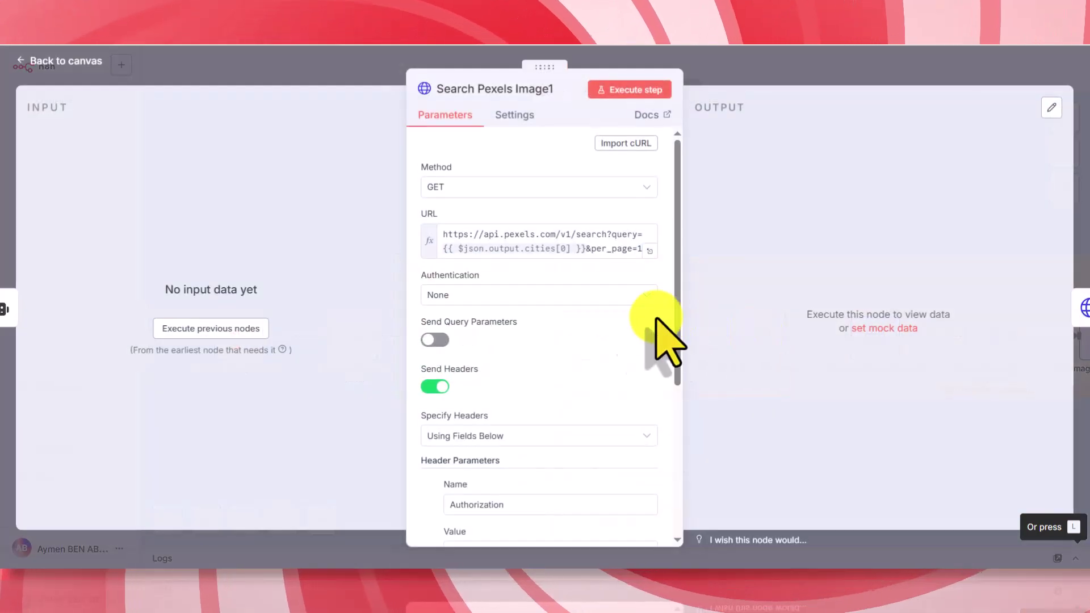
{"action": "scroll", "coordinate": [651, 335], "scroll_direction": "down", "scroll_amount": 5}
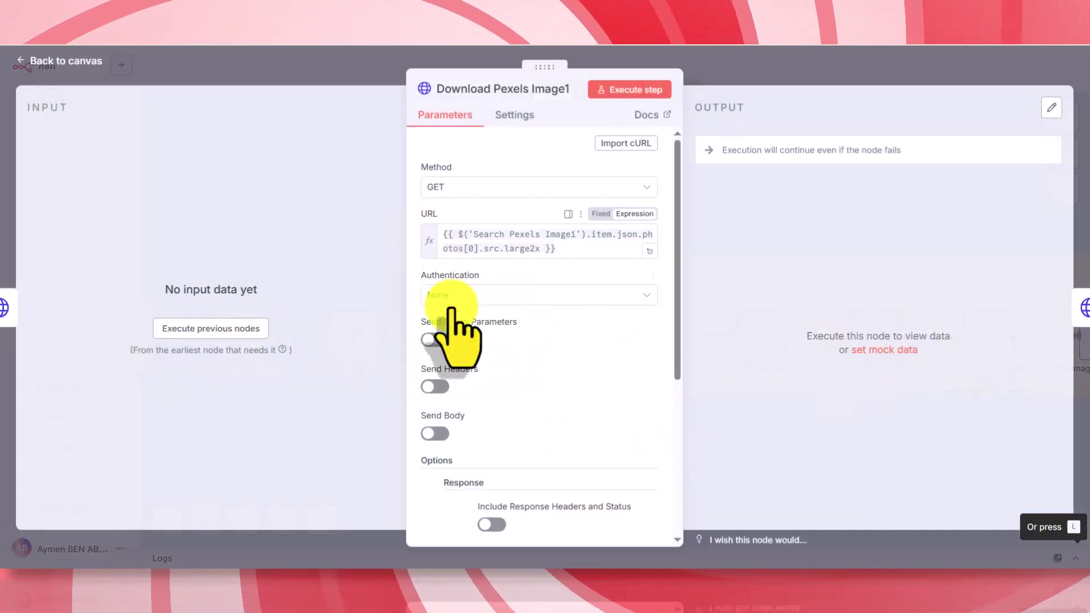
{"action": "scroll", "coordinate": [597, 408], "scroll_direction": "down", "scroll_amount": 3}
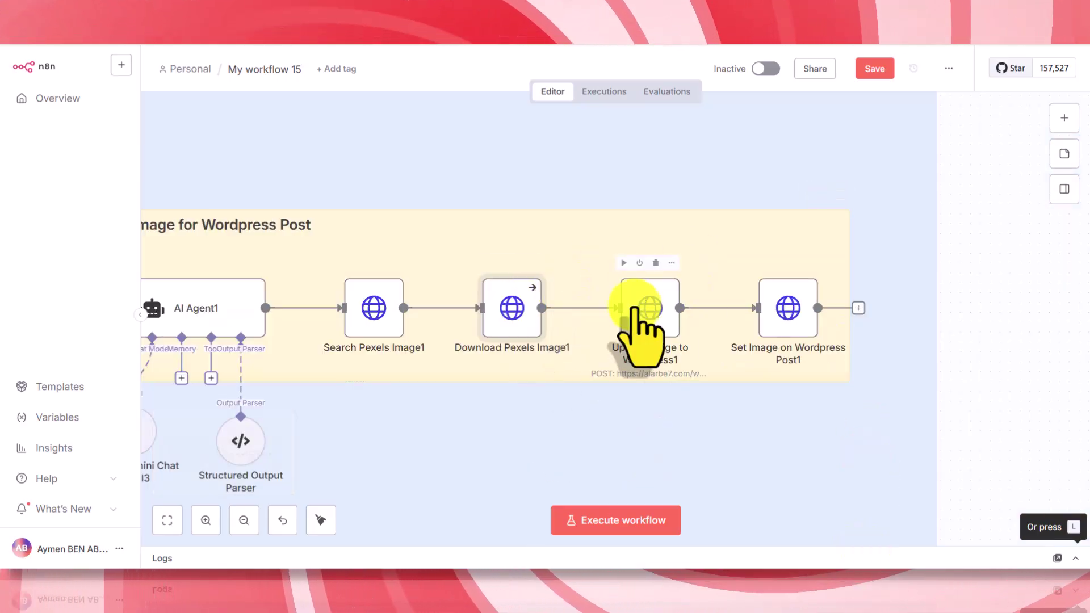
- Point Upload Image to Wordpress1 at socialgrowblog.com's URL with the socialgrowblog.com credential
{"action": "double_click", "coordinate": [636, 308]}
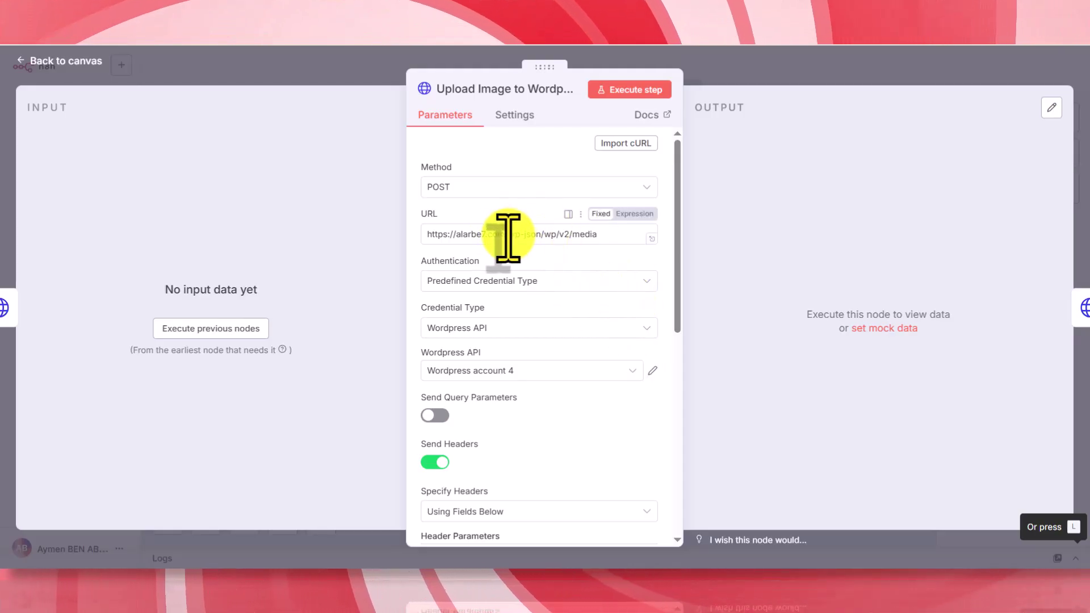
{"action": "left_click_drag", "start_coordinate": [505, 235], "coordinate": [374, 244]}
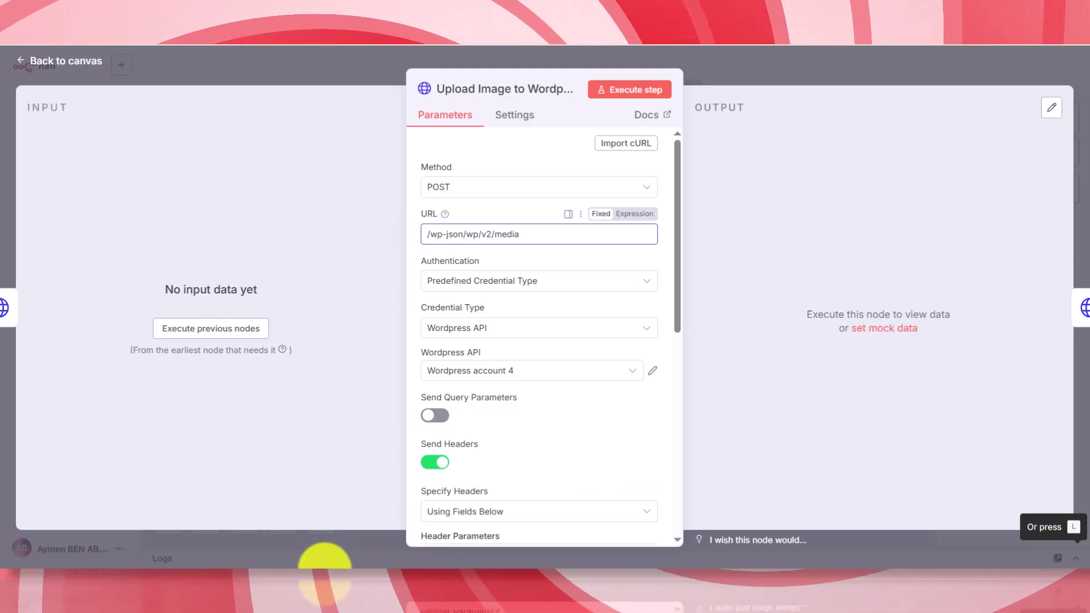
{"action": "type", "text": "https://socialgrowblog.com"}
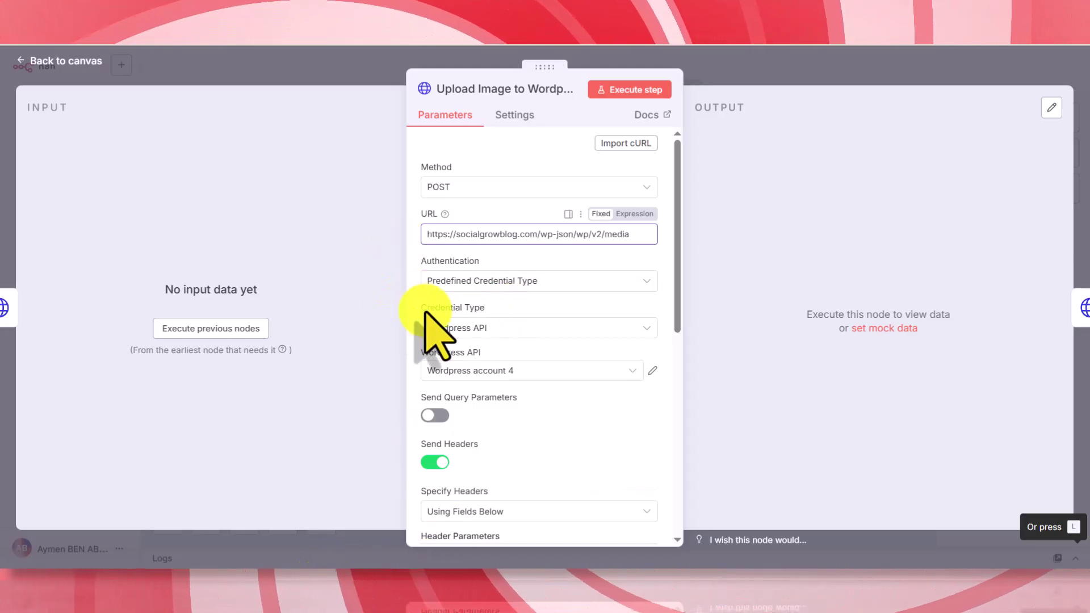
{"action": "scroll", "coordinate": [624, 306], "scroll_direction": "down", "scroll_amount": 3}
{"action": "left_click", "coordinate": [528, 228]}
{"action": "scroll", "coordinate": [499, 284], "scroll_direction": "up", "scroll_amount": 2}
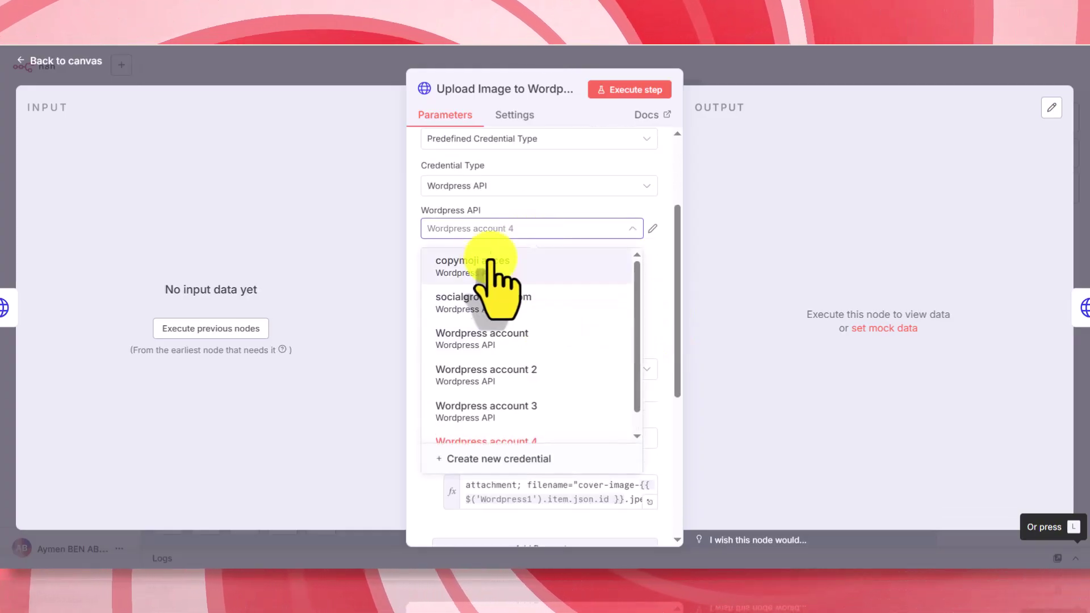
{"action": "left_click", "coordinate": [469, 299]}
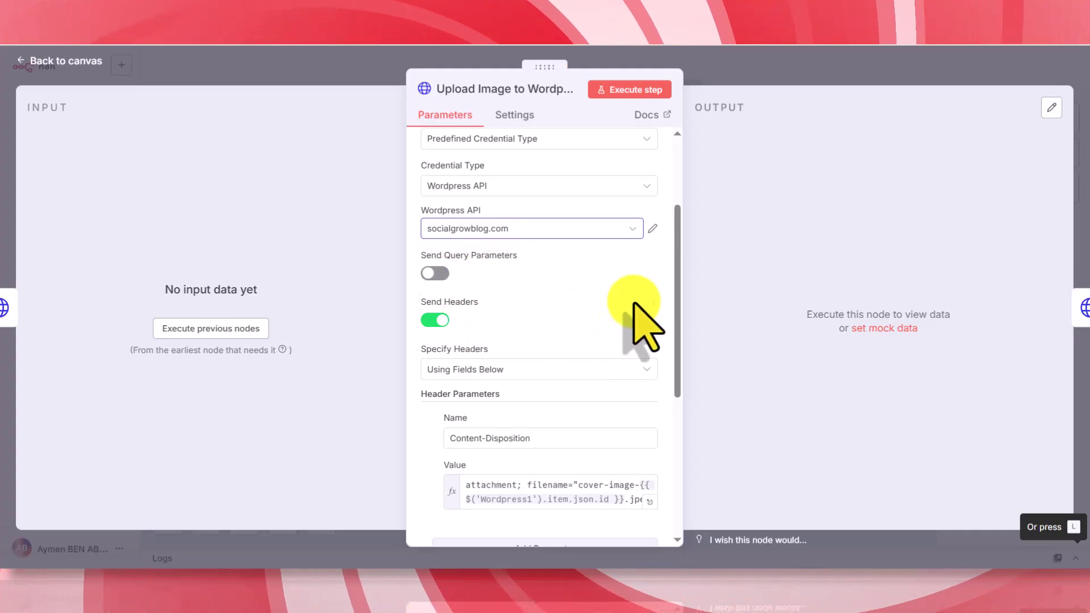
{"action": "scroll", "coordinate": [653, 301], "scroll_direction": "down", "scroll_amount": 5}
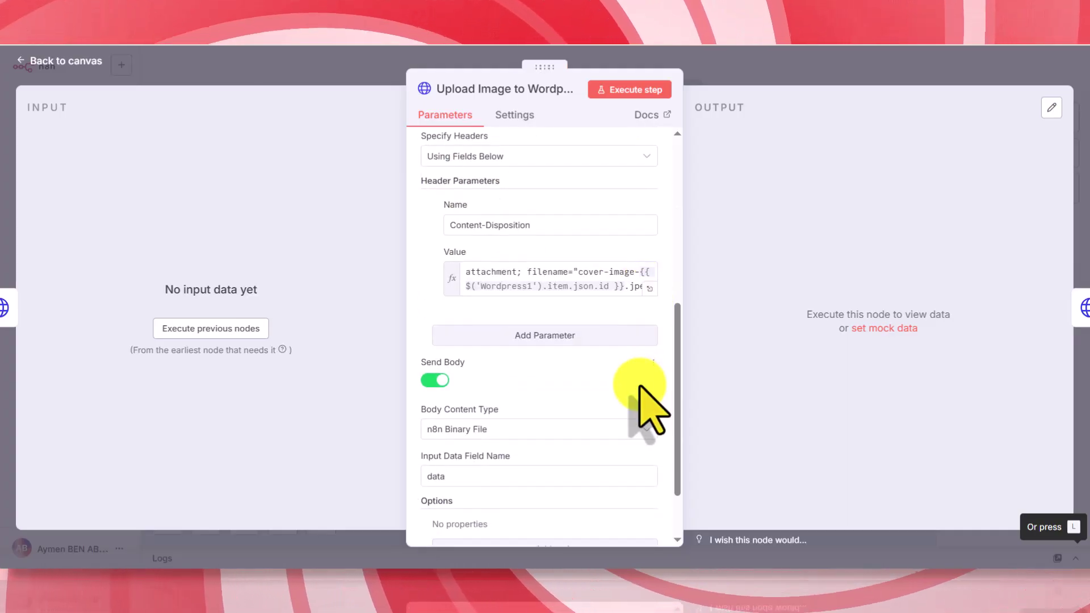
- Save the workflow and bring up the Set Image on Wordpress Post1 node settings
{"action": "left_click", "coordinate": [352, 62]}
{"action": "left_click", "coordinate": [874, 68]}
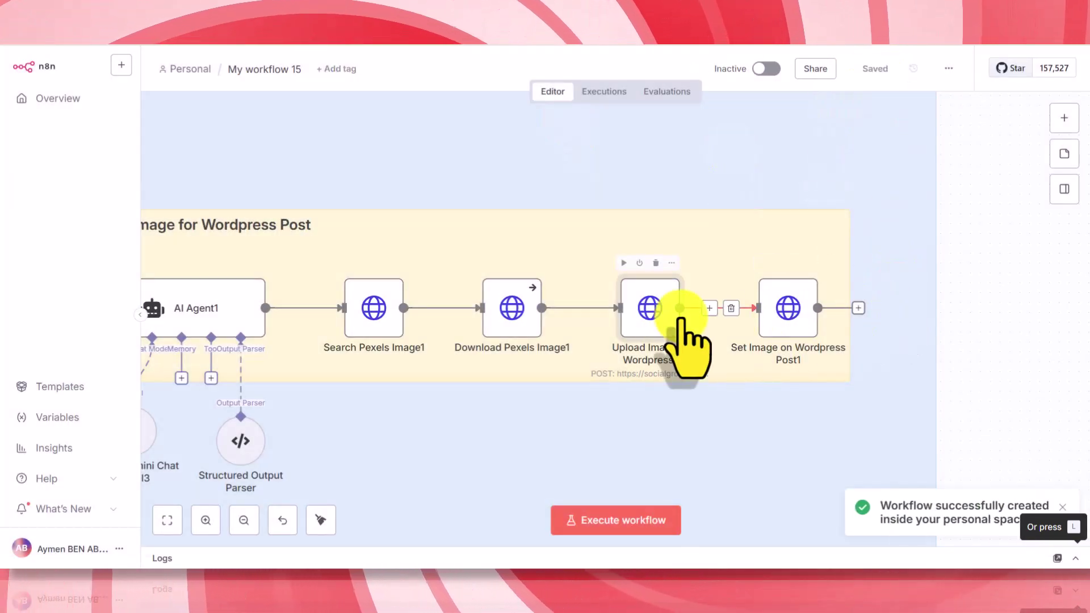
{"action": "double_click", "coordinate": [766, 298]}
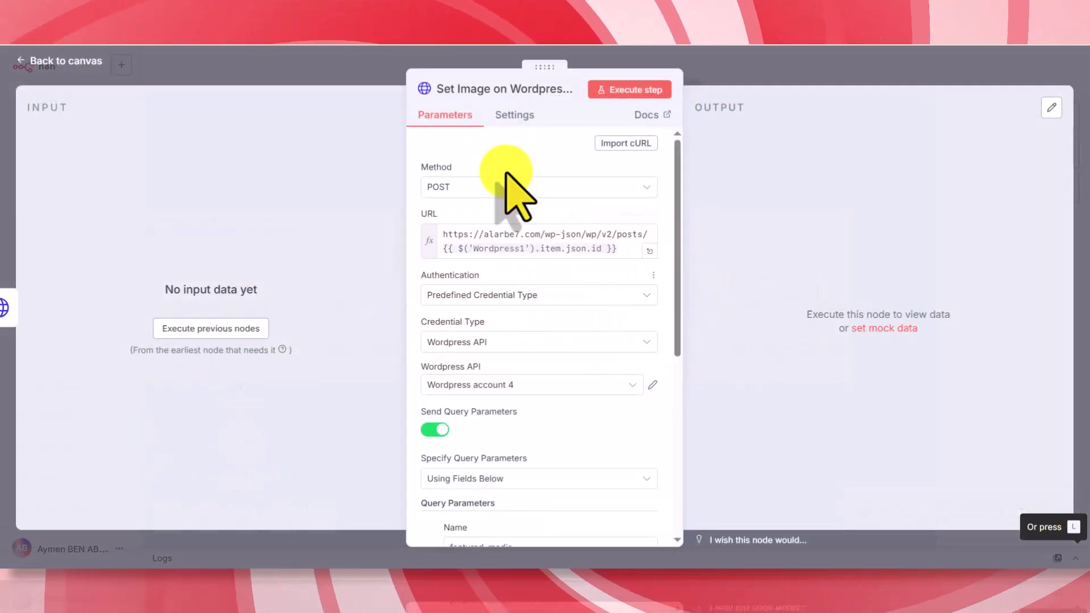